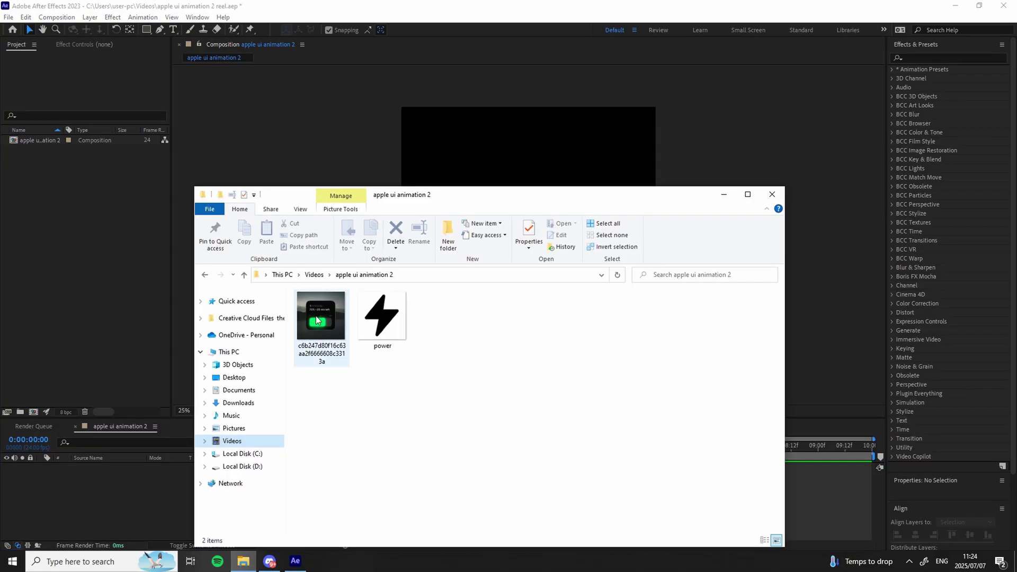
Bring the charging-widget reference image into the composition and scale it up to fill the frame.
left_click(318, 338)
left_click_drag(318, 338, 463, 138)
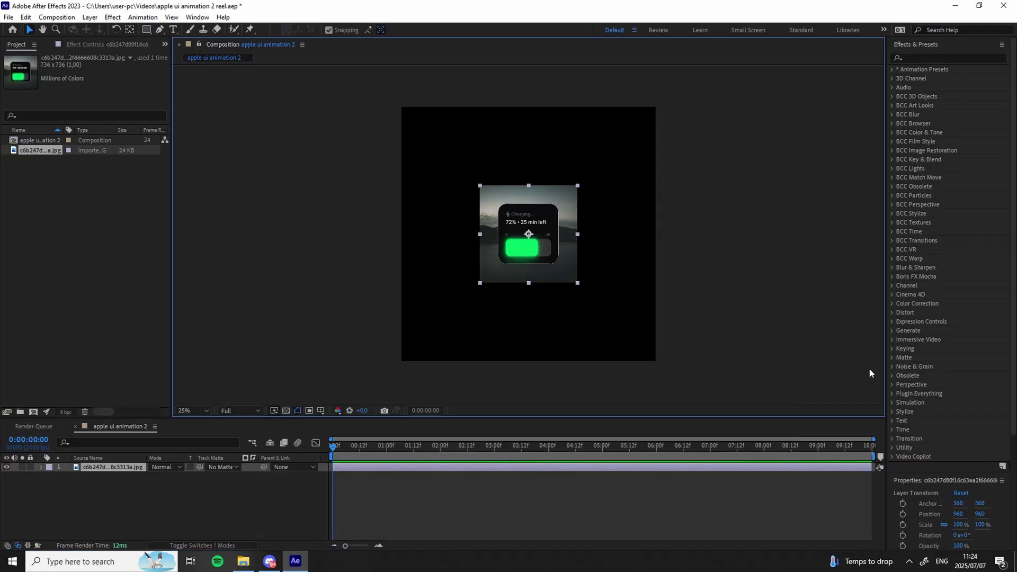
left_click_drag(956, 525, 1013, 489)
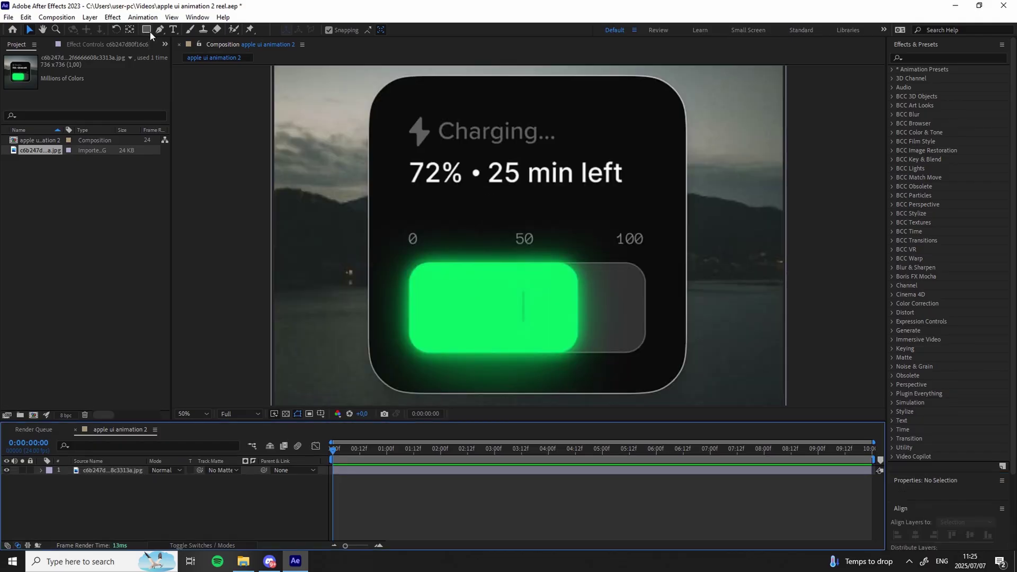
Draw a 1206 × 1206 square shape over the reference card, center its anchor point, and center it in the composition.
left_click(147, 30)
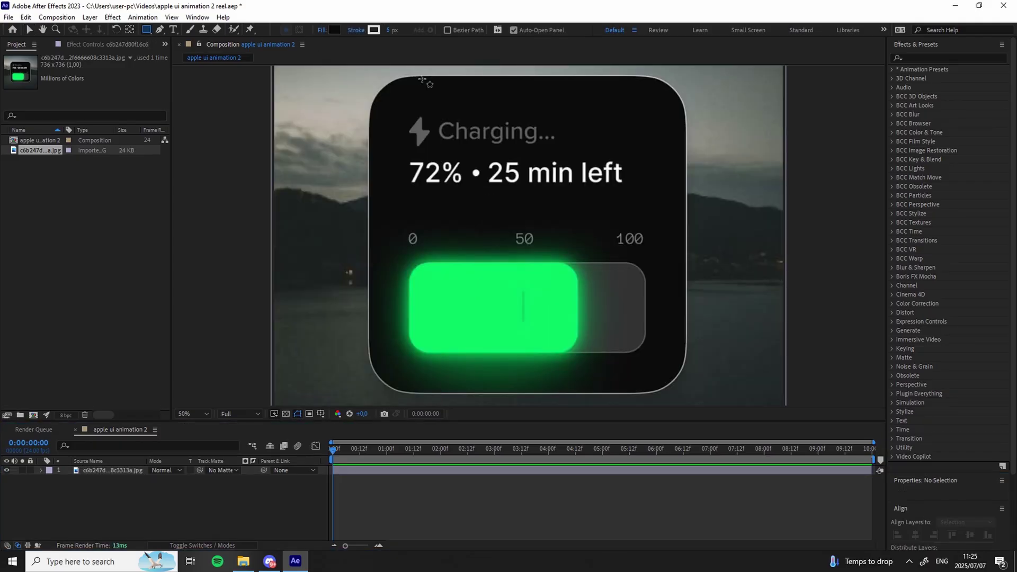
mouse_move(369, 73)
left_mouse_down()
mouse_move(642, 347)
mouse_move(688, 358)
left_mouse_up()
key("v")
double_click(130, 30)
scroll(984, 413, "down", 8)
left_click(918, 476)
left_click(970, 476)
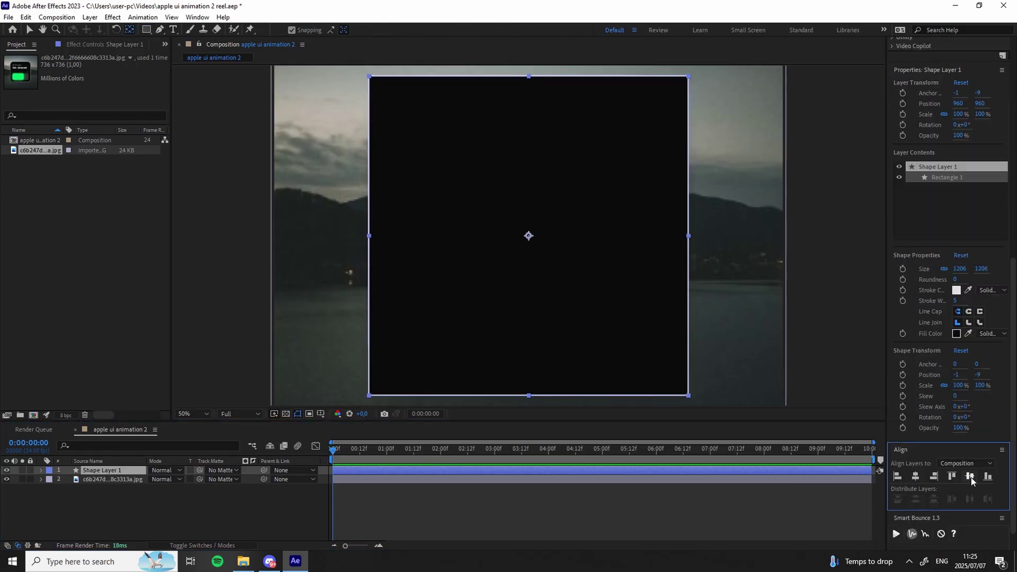
Round the square's corners like the reference card, with a near-black 0C0C0C fill and a light grey stroke.
left_click_drag(955, 279, 981, 233)
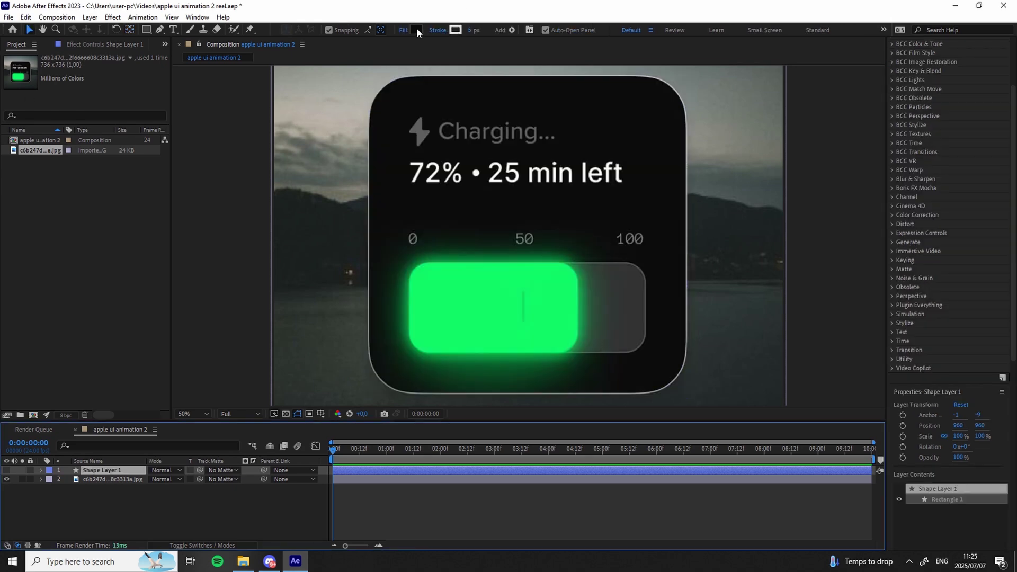
left_click(416, 30)
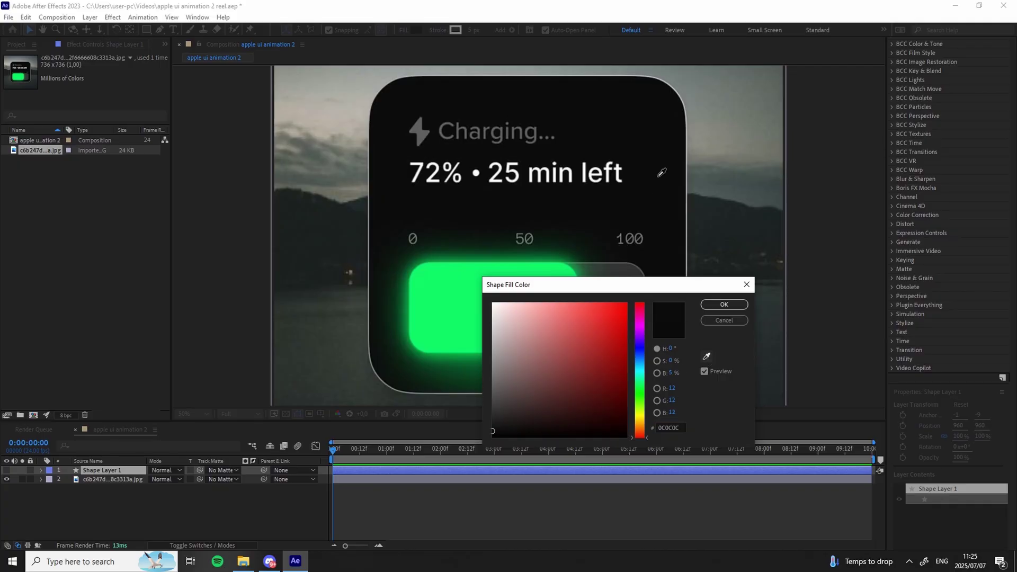
left_click(716, 306)
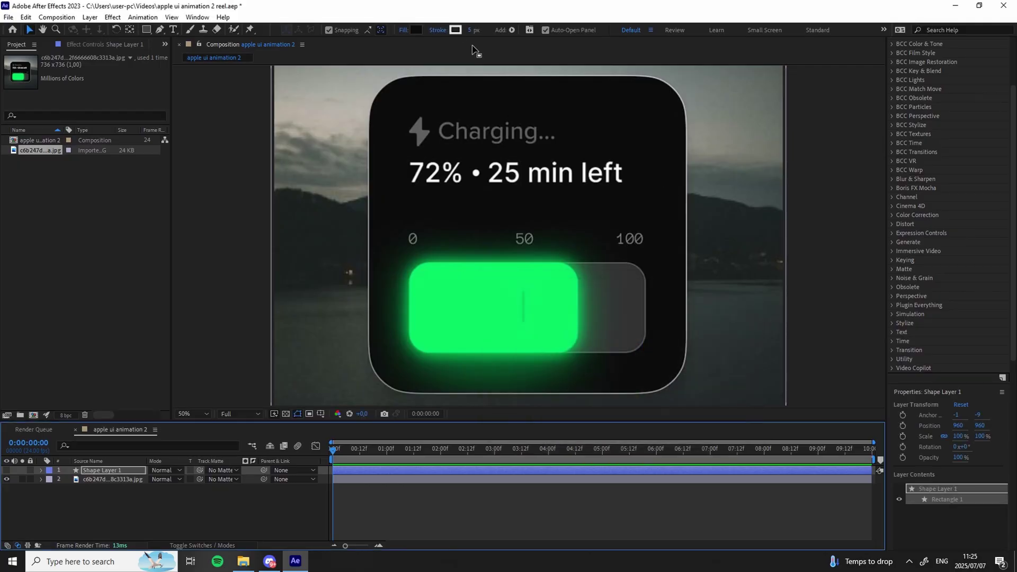
left_click(455, 29)
left_click_drag(501, 323, 488, 329)
left_click(705, 307)
Add power.png to the composition, scale it to 31%, and place it over the reference lightning bolt.
left_click(243, 560)
left_click_drag(381, 318, 456, 152)
left_click_drag(958, 437, 932, 442)
left_click_drag(528, 236, 420, 133)
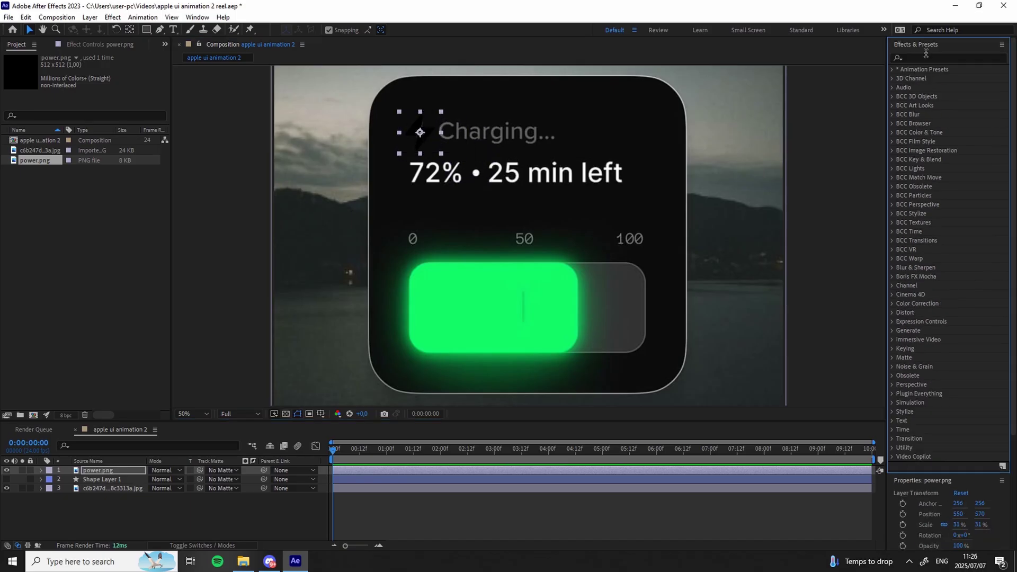
Apply Gradient Ramp to the power icon with white start and end colors, and reduce its scale to 24%.
left_click(922, 56)
type("gradie")
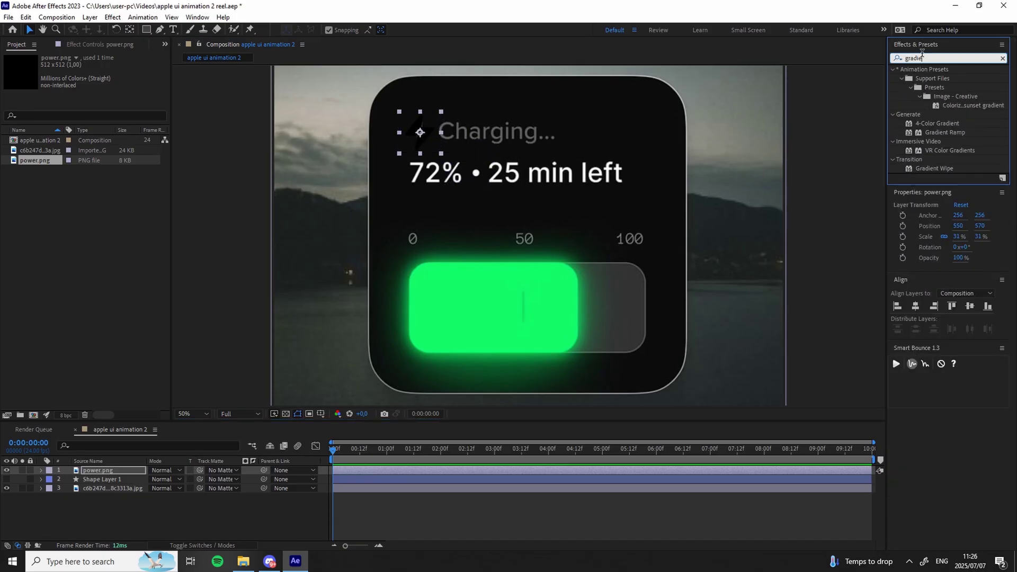
type("nt")
left_click_drag(945, 133, 414, 116)
left_click(101, 98)
left_click_drag(957, 237, 950, 237)
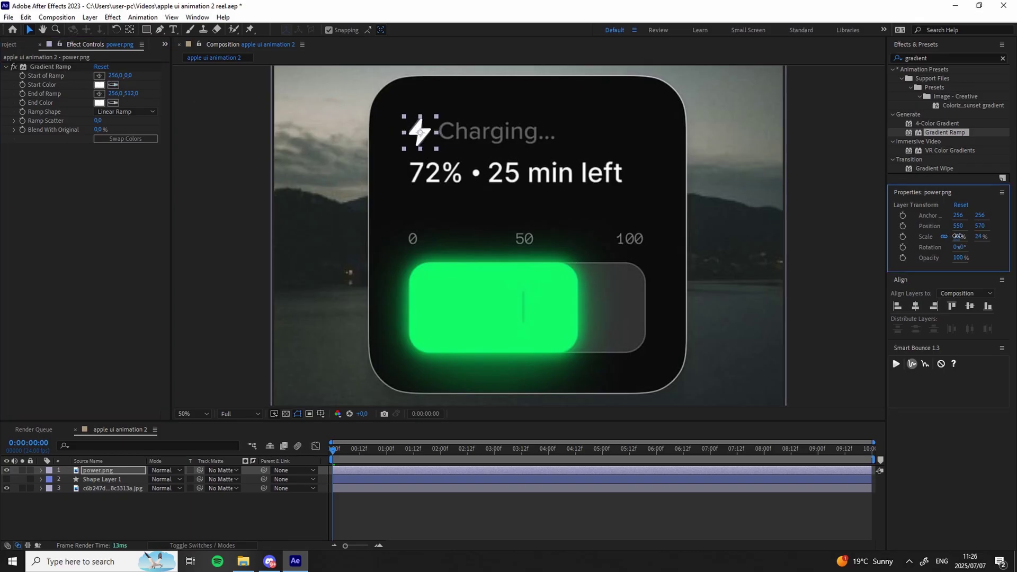
Create the text "Charging...", center its anchor point, and place it over the matching reference text.
double_click(175, 29)
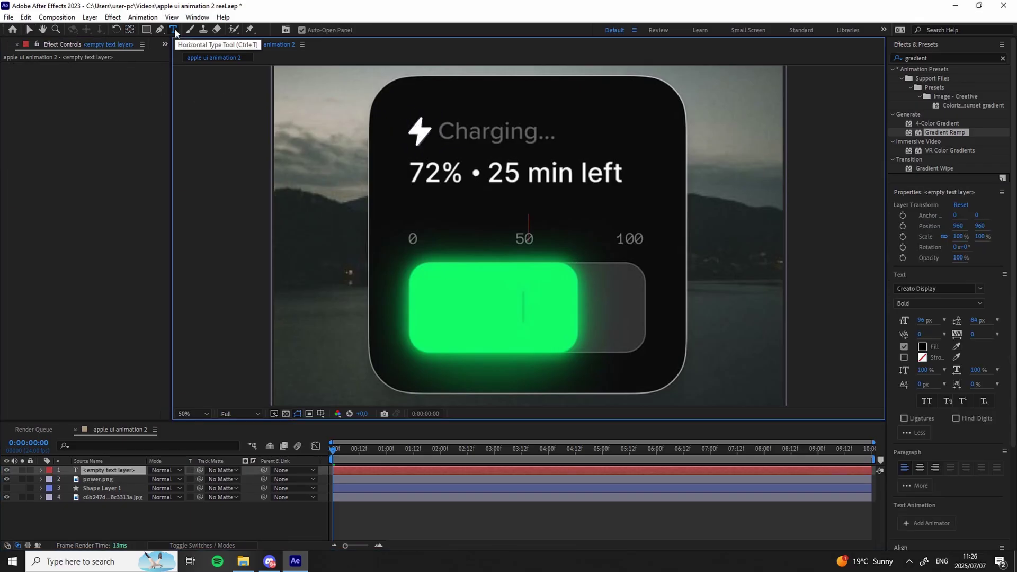
type("Charging...")
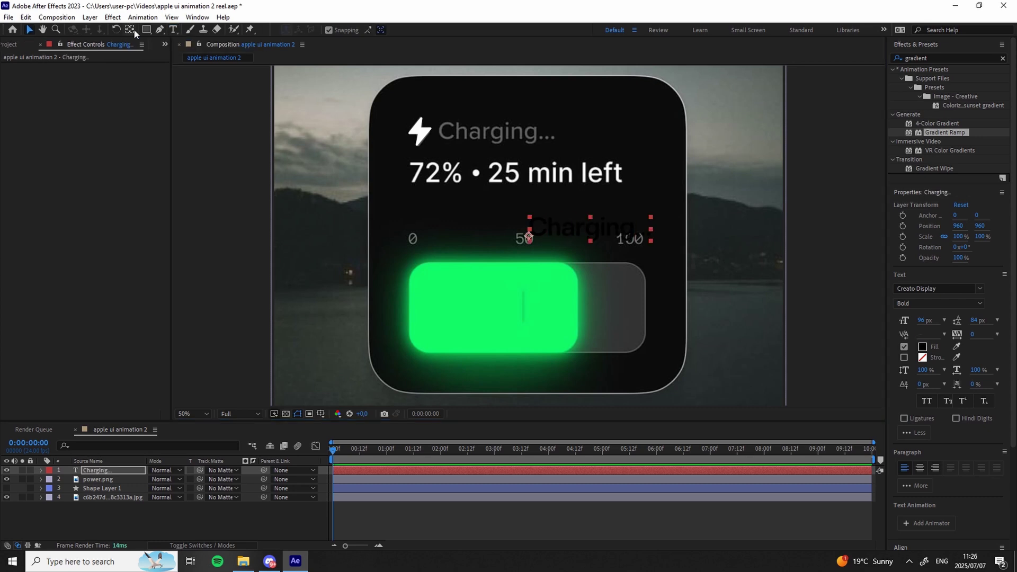
left_click(29, 30)
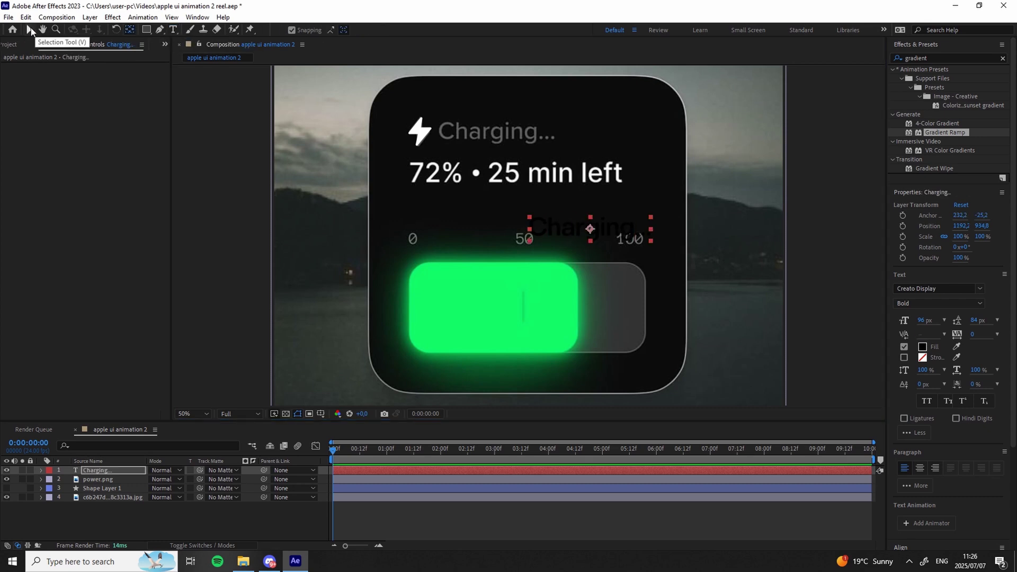
left_click_drag(570, 222, 499, 131)
Give the "Charging..." text a white fill and Medium weight, and scale it to 93% beside the bolt icon.
left_click(922, 347)
left_click(723, 305)
left_click(955, 304)
left_click(924, 385)
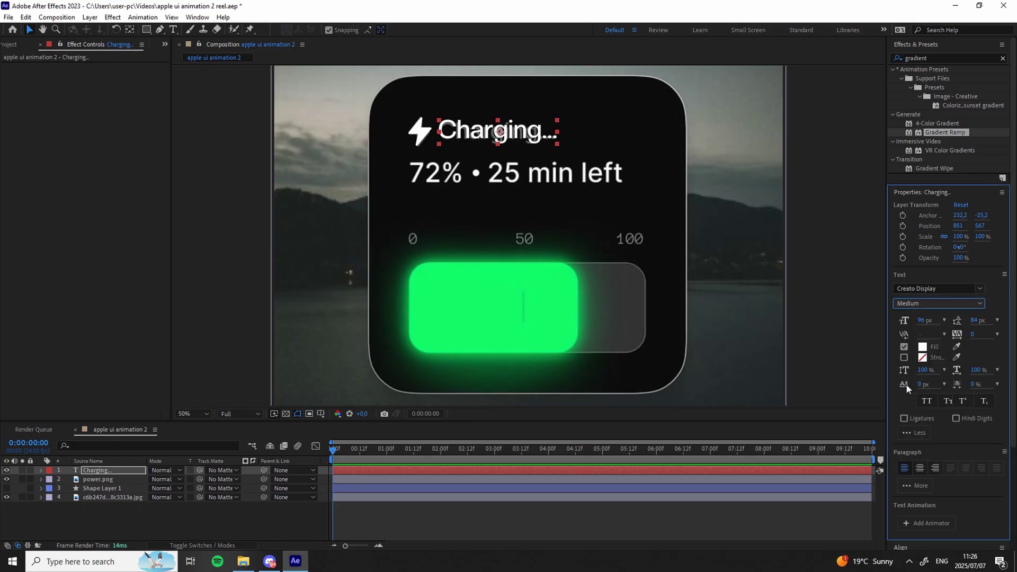
left_click(617, 521)
left_click(500, 139)
left_click_drag(960, 237, 949, 226)
Duplicate the "Charging..." text as "72%", place it over the reference percentage, and scale it to 113%.
key("ctrl+d")
double_click(106, 470)
type("72%")
left_click(29, 29)
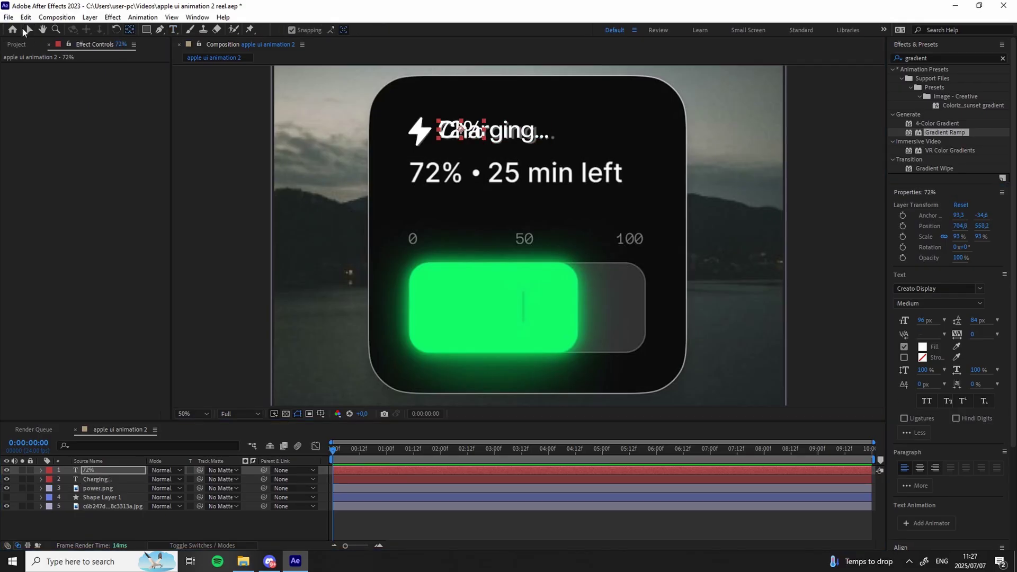
left_click_drag(457, 137, 436, 180)
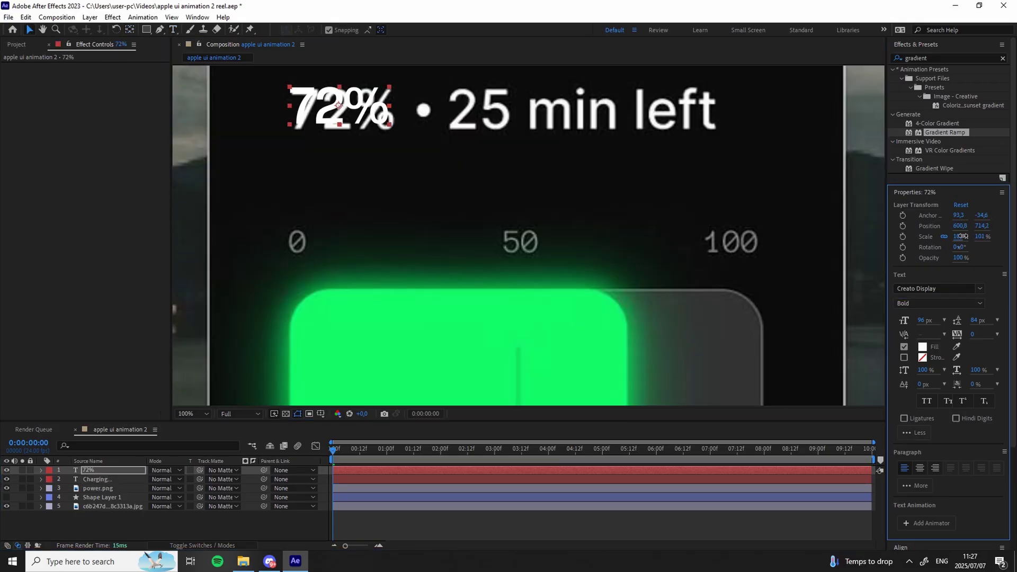
left_click_drag(960, 236, 967, 238)
left_click_drag(346, 109, 350, 113)
key("comma")
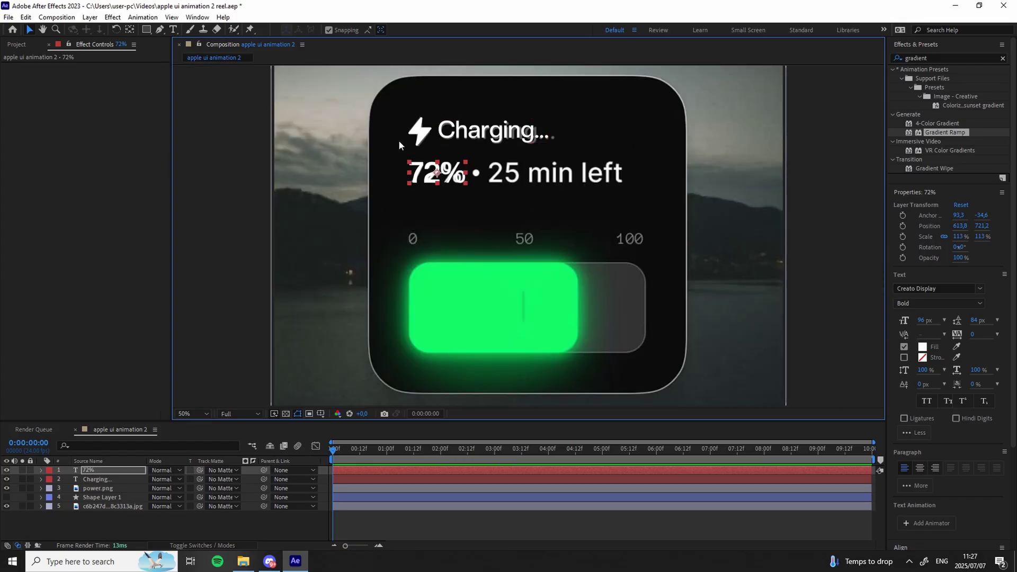
Duplicate the "72%" text as "25 min left" and position it over the matching reference text.
key("ctrl+d")
left_click_drag(959, 227, 1012, 211)
double_click(556, 172)
type("25 min left")
left_click(29, 30)
left_click_drag(960, 225, 905, 226)
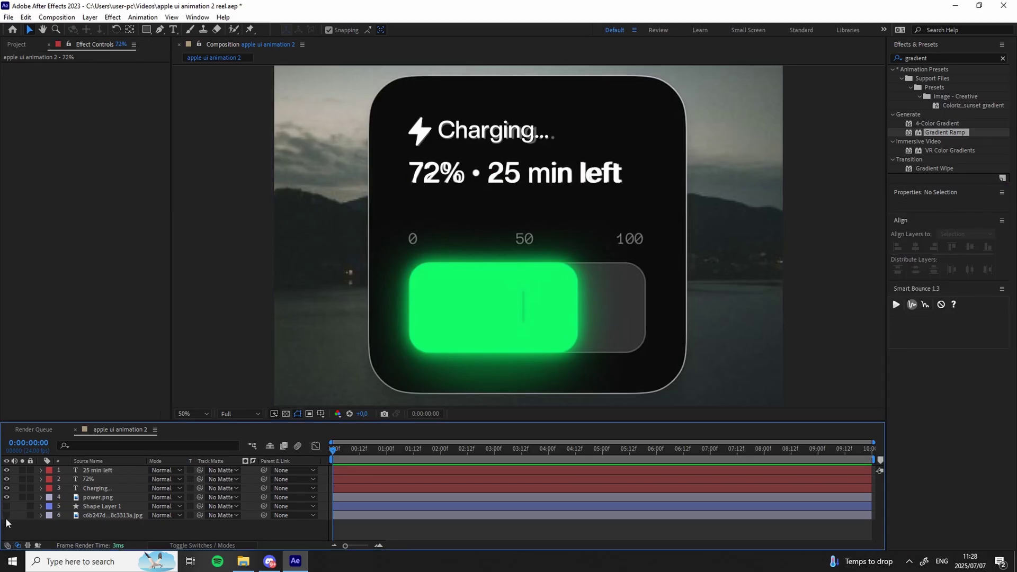
Draw a 25 × 25 circle next to the reference bullet between "72%" and "25 min left".
left_click(7, 515)
left_click(6, 506)
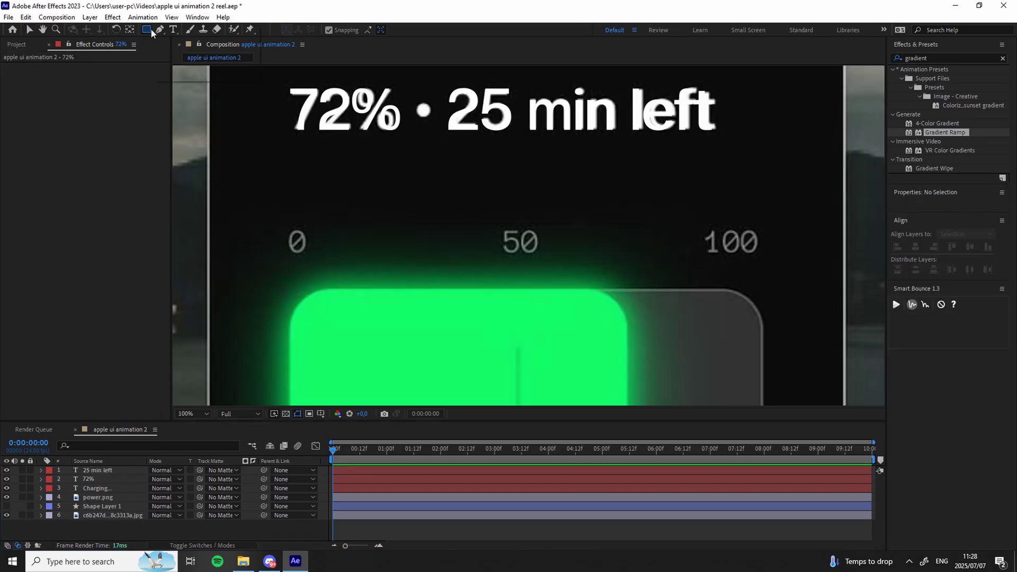
left_click_drag(151, 27, 187, 56)
left_click_drag(423, 104, 441, 122)
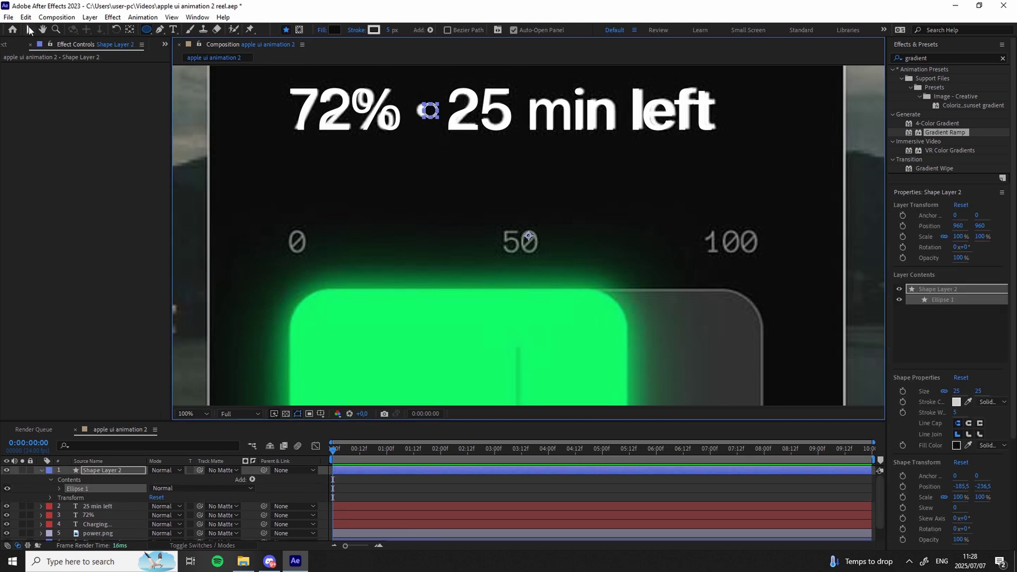
left_click(29, 29)
left_click(41, 470)
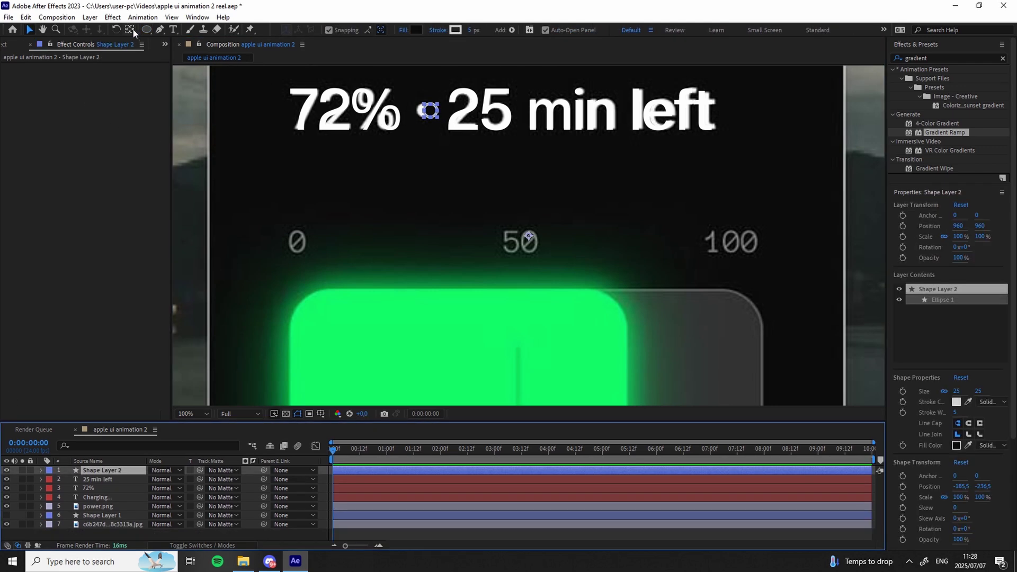
Remove the circle's stroke, fill it white, and align it over the reference bullet.
left_click(440, 30)
left_click(454, 251)
left_click(491, 312)
left_click(416, 30)
left_click(494, 299)
left_click(724, 304)
left_click_drag(959, 225, 950, 226)
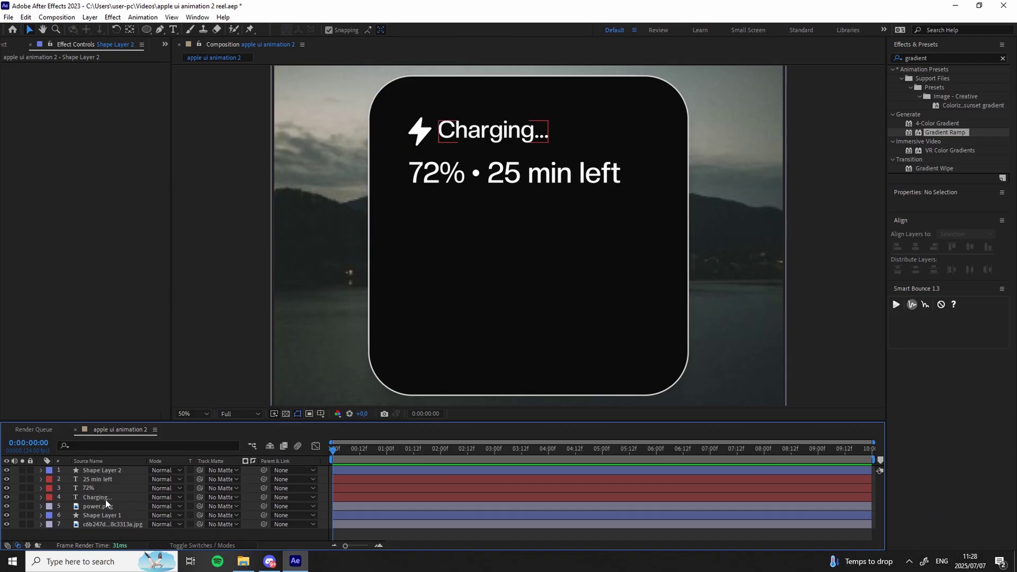
Set the power icon's Gradient Ramp start and end colors to the reference grey, comparing it against the reference image.
left_click(98, 505)
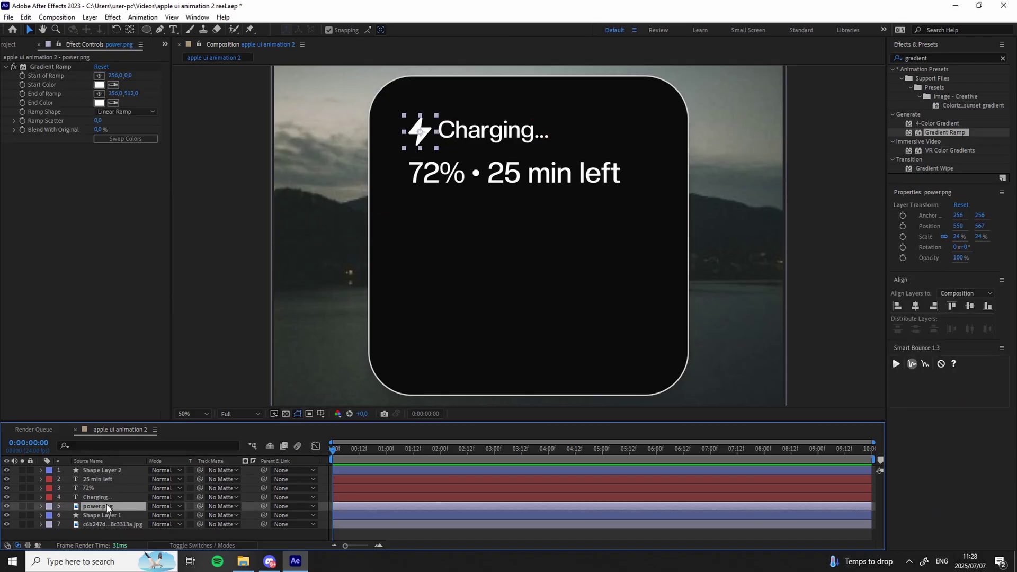
left_click(99, 85)
left_click(509, 345)
left_click(724, 304)
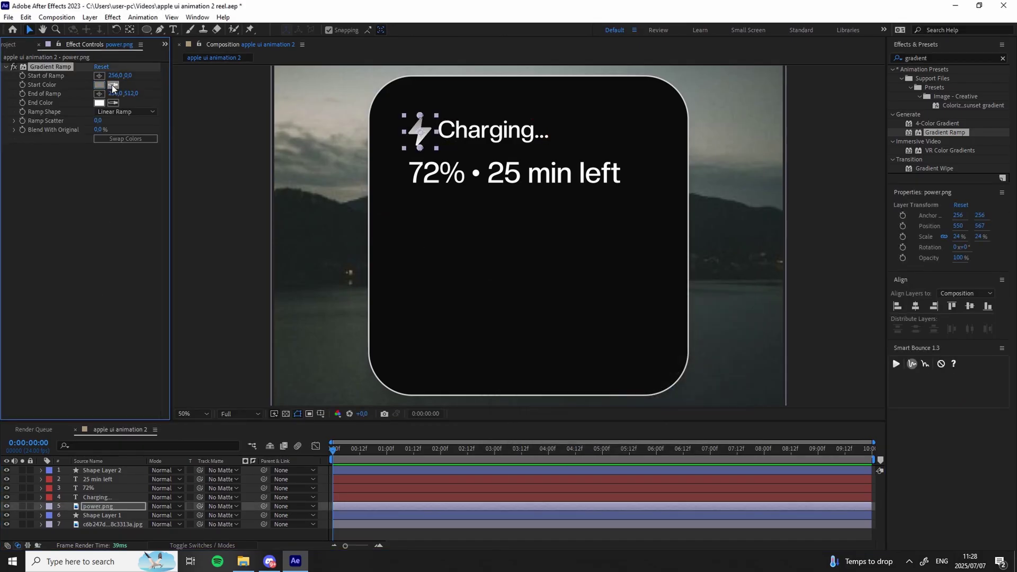
left_click(7, 514)
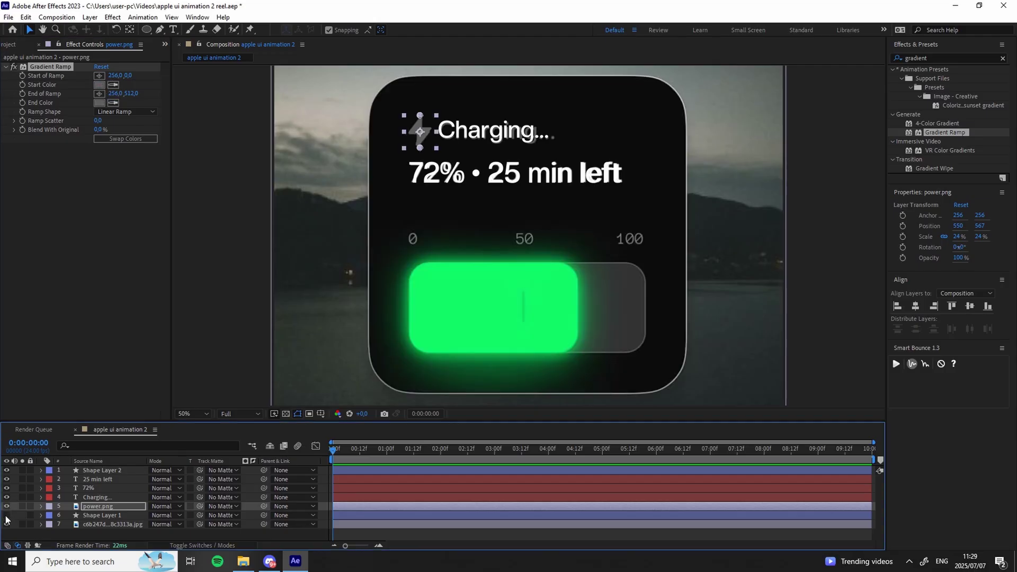
left_click(6, 515)
Change the "Charging..." text fill to the same grey as the power icon and hide the card shape.
left_click(93, 498)
left_click(922, 348)
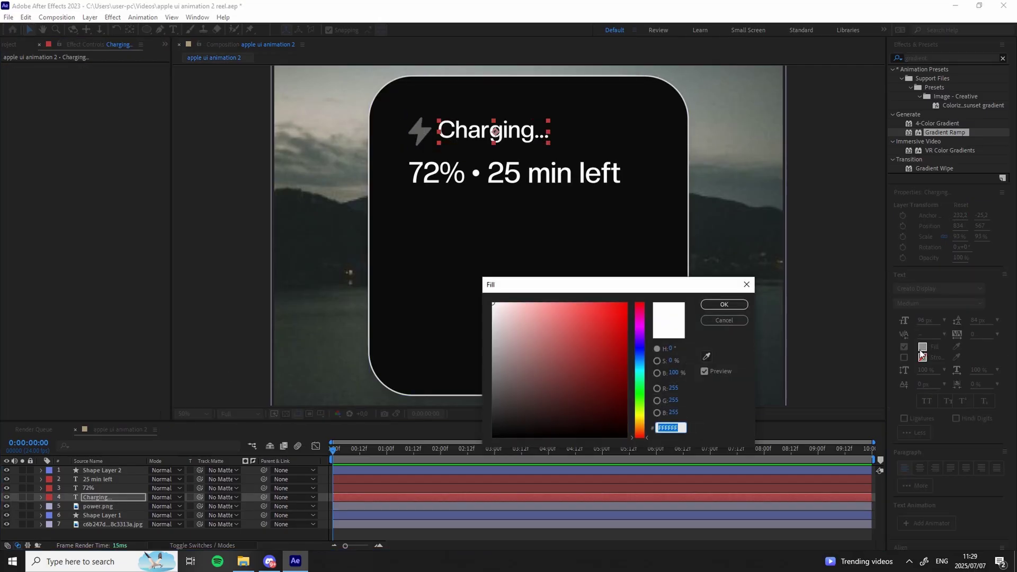
left_click(718, 305)
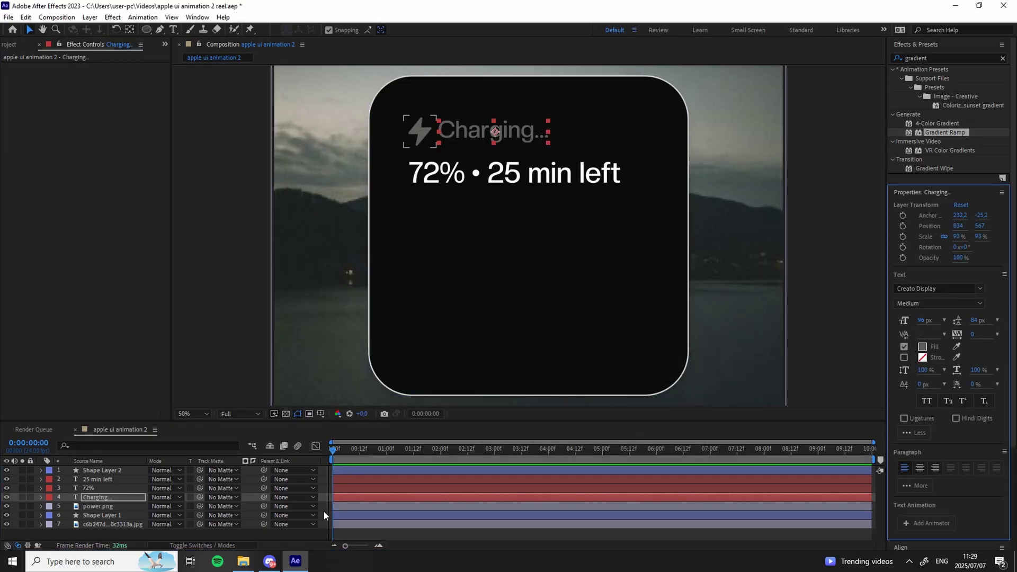
left_click(7, 515)
Duplicate "Charging..." as a center-aligned "0" on the top layer, scale it to 69%, and place it over the reference 0.
left_click(105, 498)
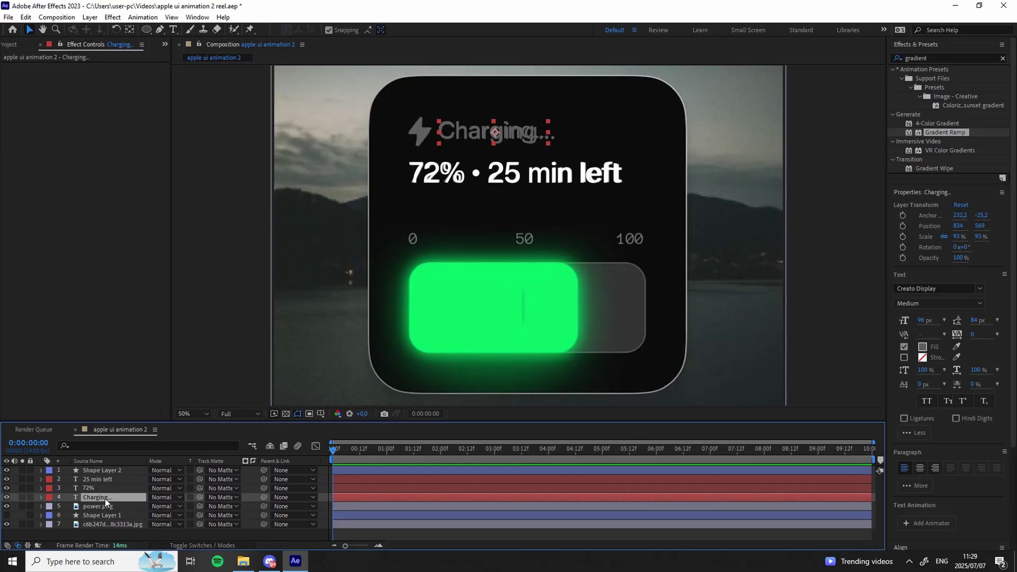
key("ctrl+d")
left_click(920, 468)
left_click_drag(97, 498, 104, 469)
double_click(104, 470)
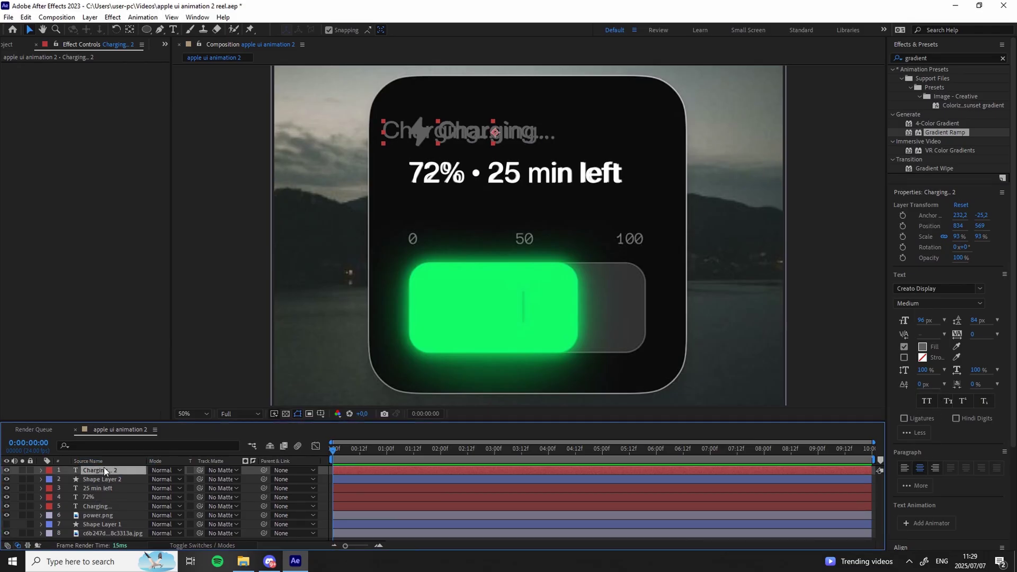
type("0")
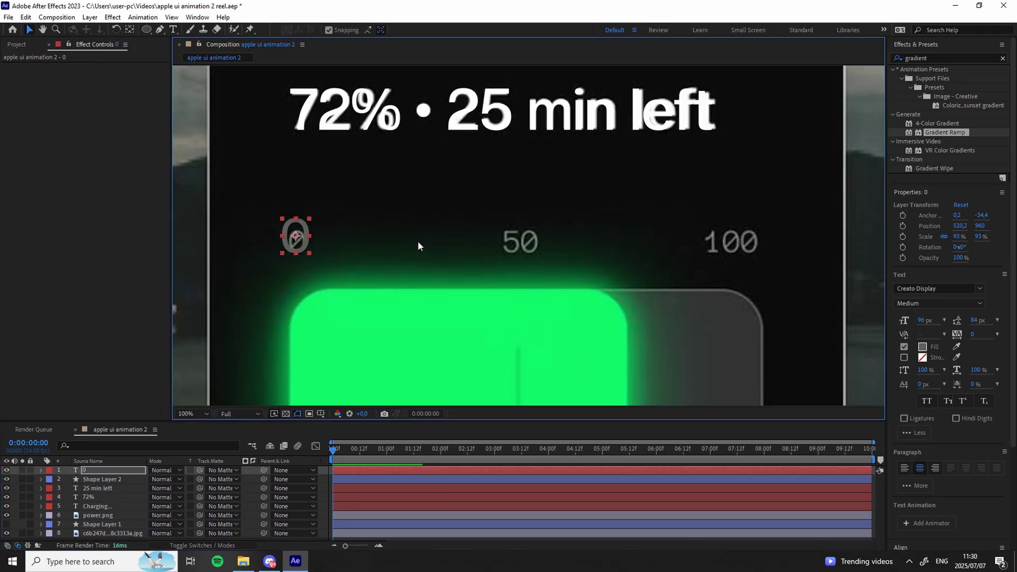
mouse_move(960, 226)
left_mouse_down()
mouse_move(938, 237)
mouse_move(988, 227)
mouse_move(972, 236)
left_mouse_up()
Duplicate the "0" label, change the copy to "50", and center it horizontally in the composition.
key("ctrl+d")
double_click(122, 471)
type("50")
left_click(915, 447)
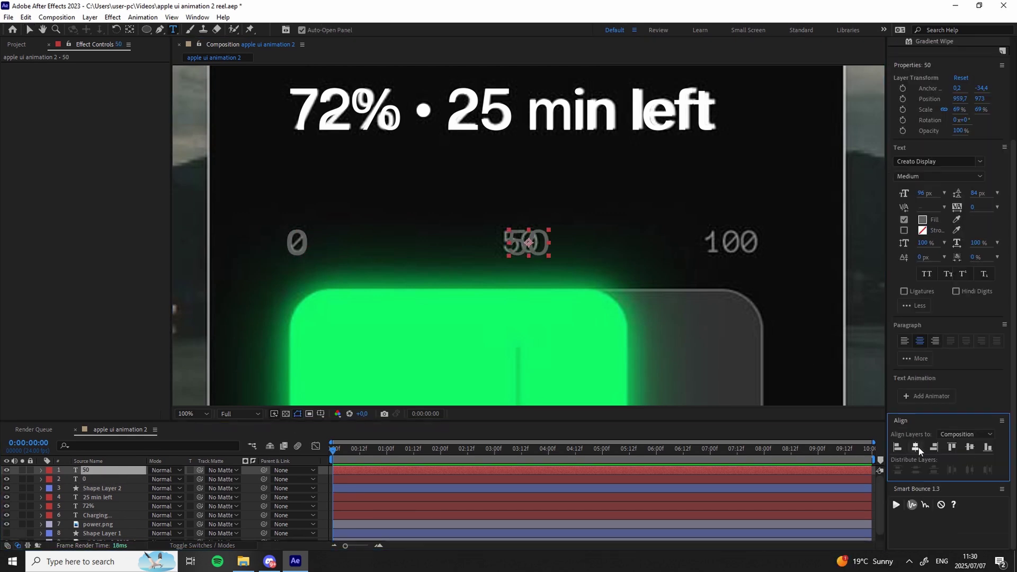
Duplicate the "50" label as "100" and move it over the reference 100.
key("ctrl+d")
double_click(121, 470)
type("100")
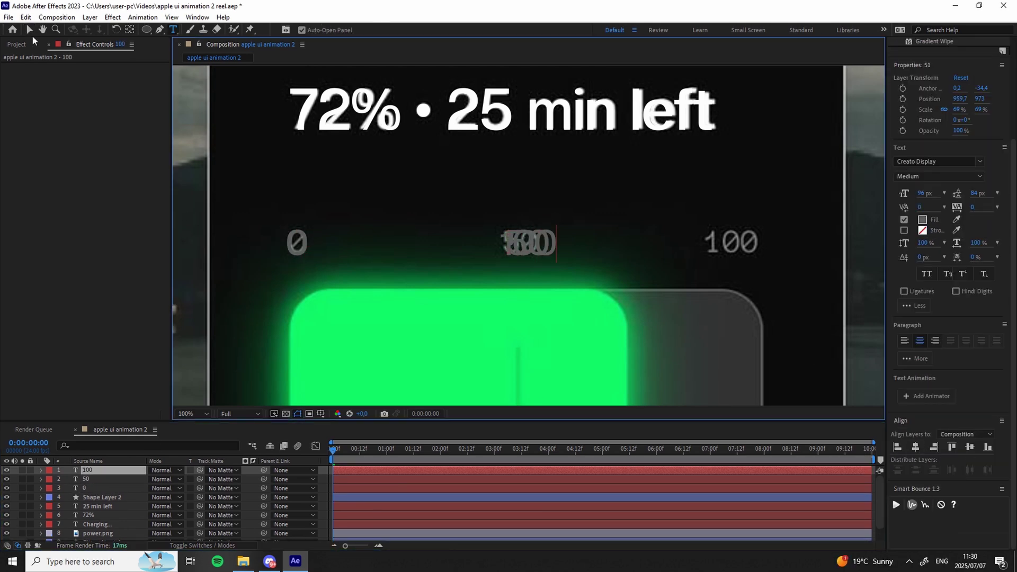
left_click(30, 31)
left_click_drag(959, 99, 993, 79)
Distribute the three scale labels evenly and parent the "0" and "100" layers to "50".
left_click(108, 487, "shift")
left_click(969, 469)
left_click(103, 478, "ctrl")
left_click_drag(264, 470, 133, 481)
Center the linked scale labels horizontally through the "50" layer and check them with the card shape shown and hidden.
left_click(121, 479)
left_click(916, 447)
left_click(134, 546)
scroll(96, 527, "down", 2)
left_click(6, 527)
scroll(739, 233, "down", 1)
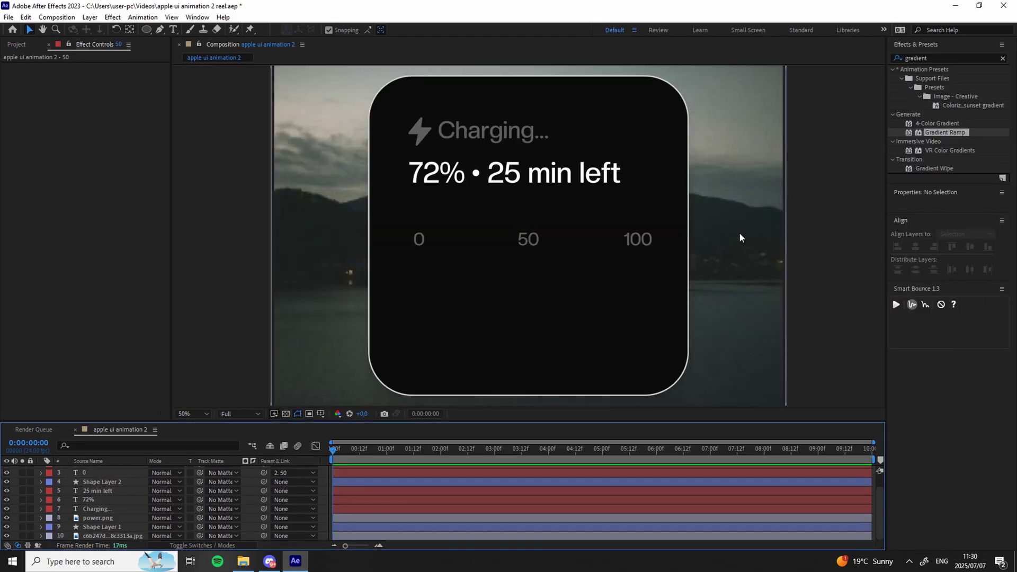
left_click(7, 527)
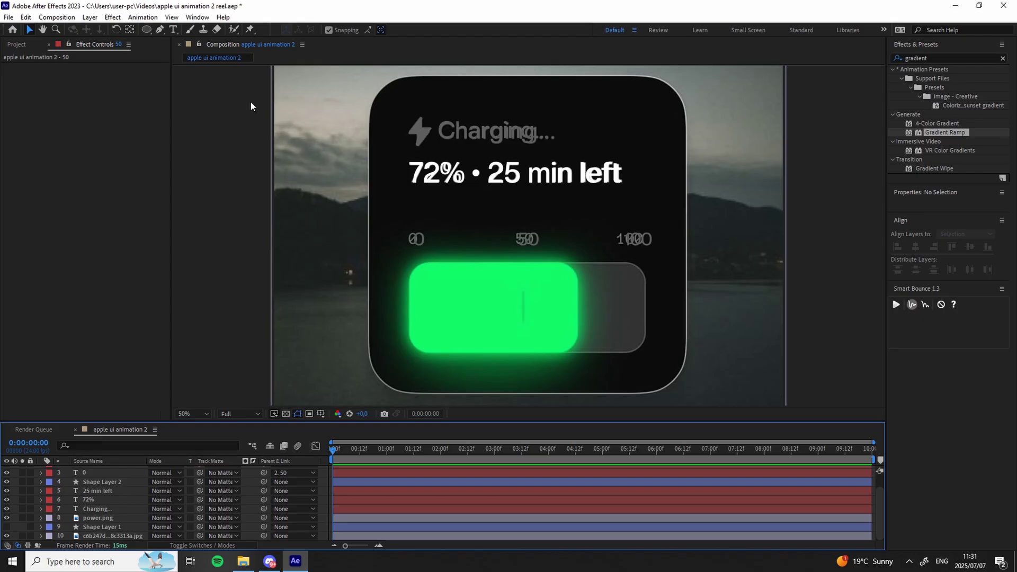
Draw a rounded rectangle about 894 × 348 over the reference battery bar, with a sampled 333333 fill, 979797 stroke and roundness 84.
mouse_move(150, 27)
left_mouse_down()
mouse_move(179, 58)
mouse_move(180, 36)
left_mouse_up()
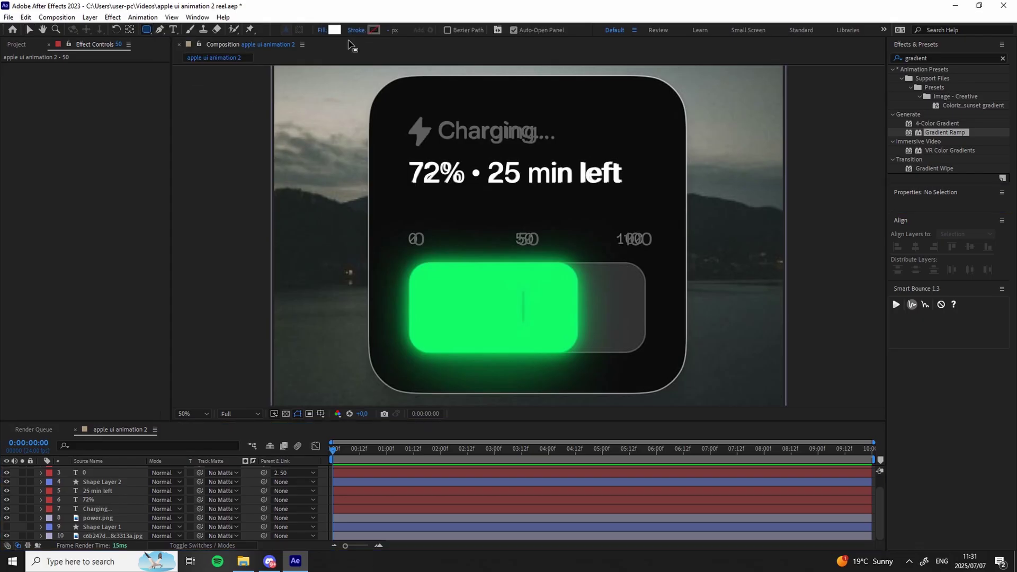
left_click(335, 29)
left_click(706, 356)
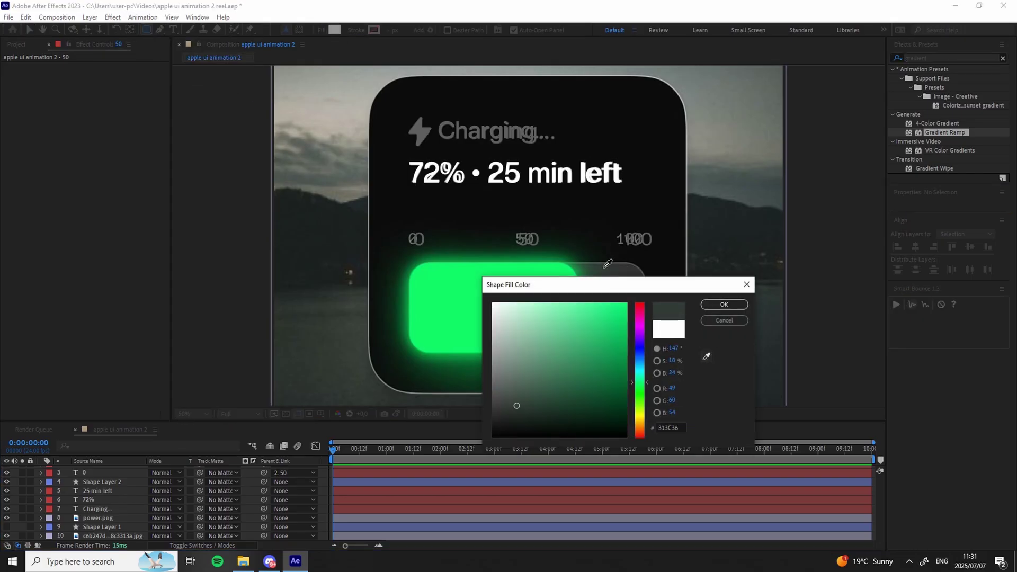
left_click(724, 304)
left_click(373, 29)
left_click_drag(495, 338, 479, 356)
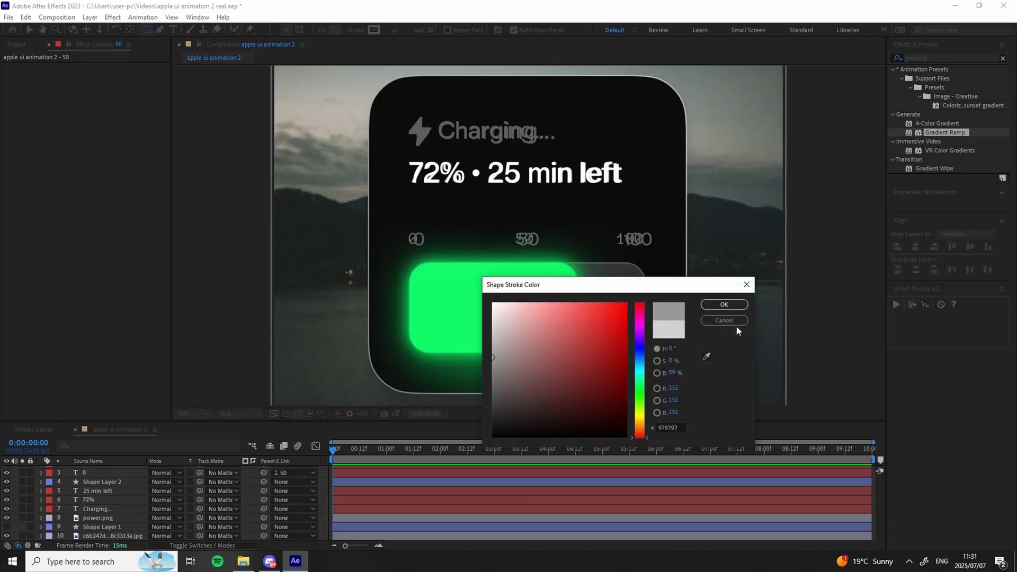
left_click(724, 304)
mouse_move(410, 261)
left_mouse_down()
mouse_move(447, 308)
mouse_move(647, 353)
left_mouse_up()
left_click_drag(956, 402, 922, 402)
Duplicate the bar shape and give the copy no stroke and a green fill sampled from the reference battery level.
left_click(102, 471)
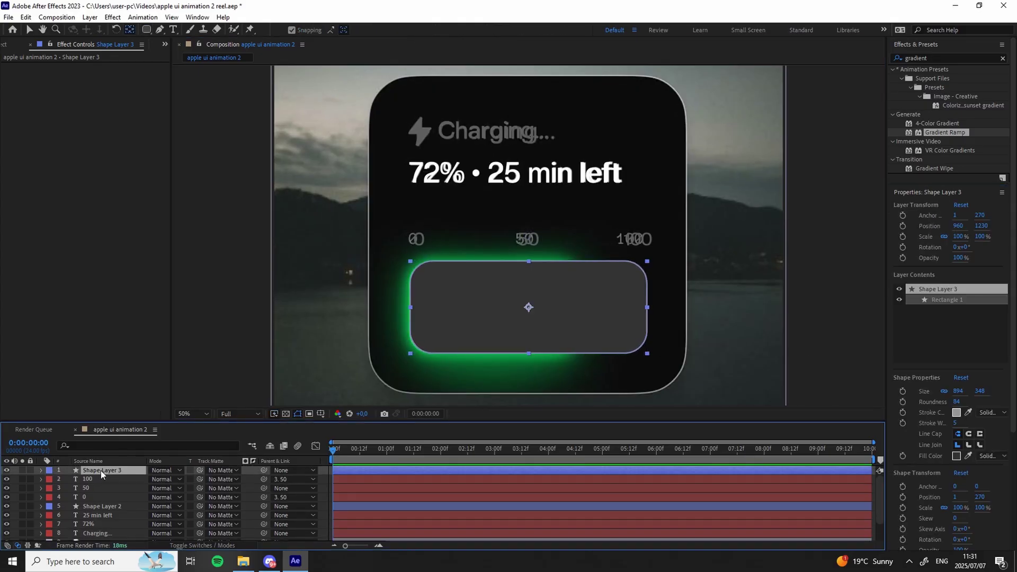
key("ctrl+d")
left_click(6, 479)
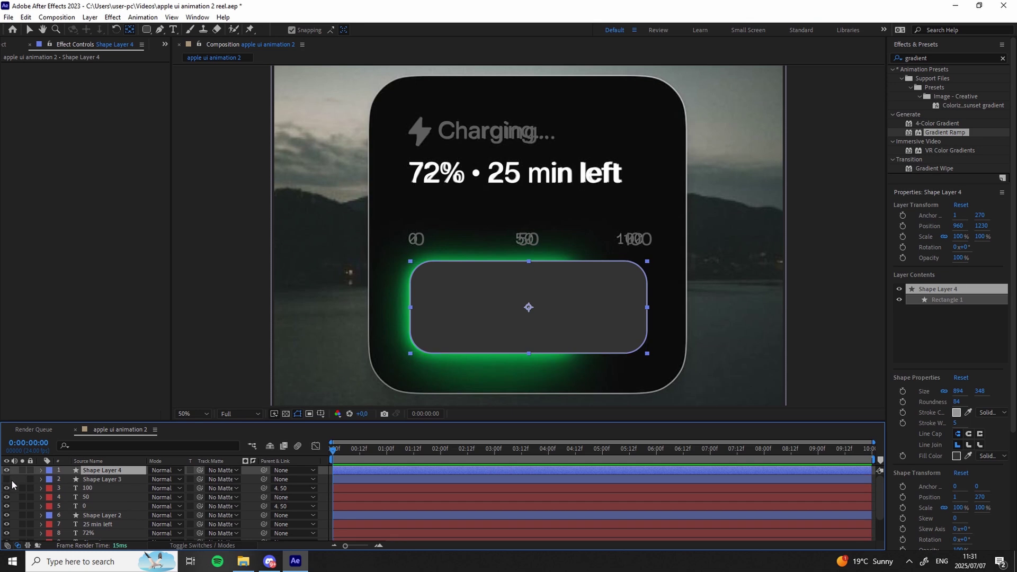
left_click(6, 471)
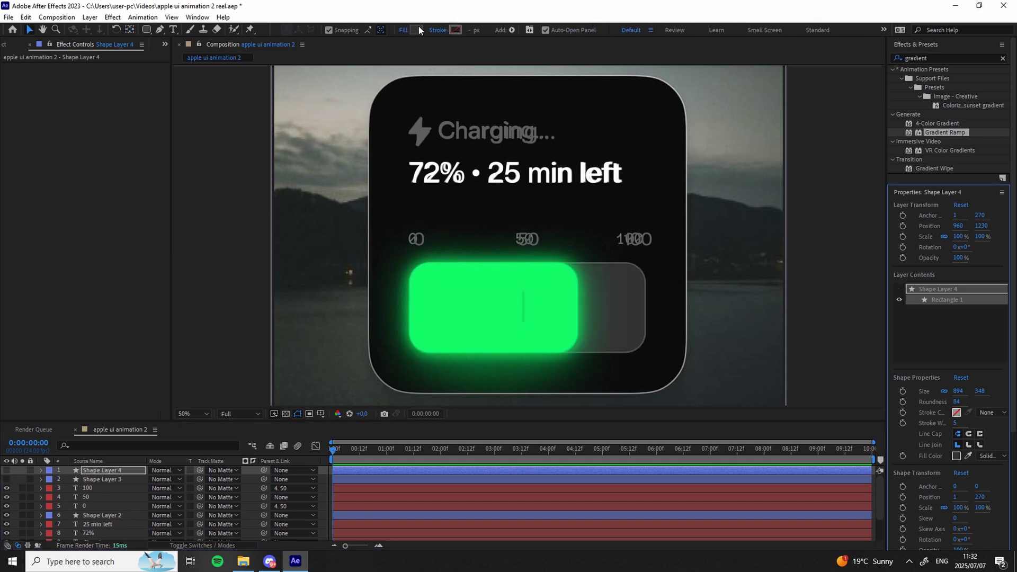
left_click(417, 30)
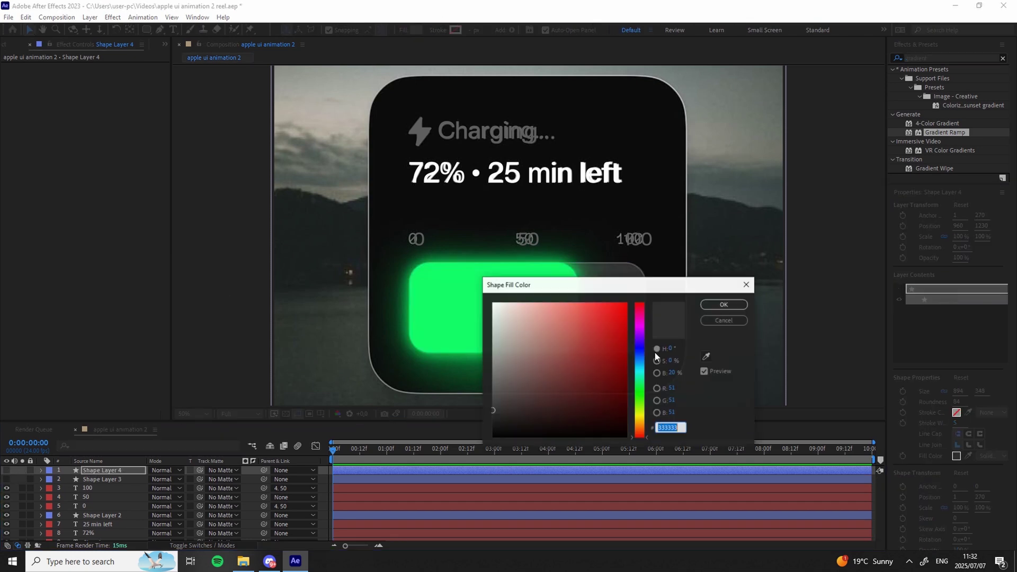
left_click(706, 357)
left_click(464, 291)
left_click(724, 304)
left_click(6, 470)
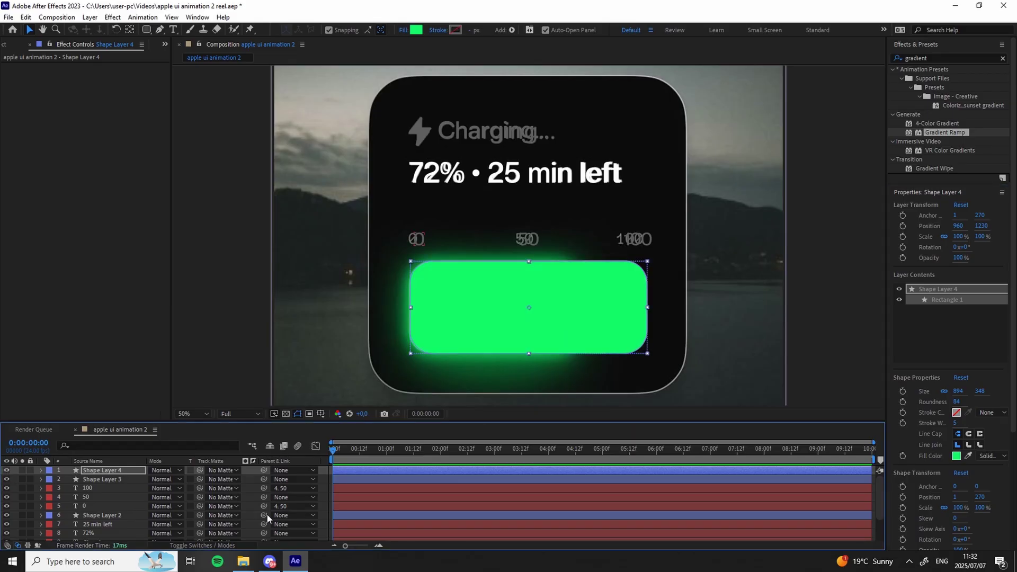
Rename the grey bar shape layer "bar" and the green copy "green bar".
left_click(100, 479)
right_click(101, 479)
left_click(143, 450)
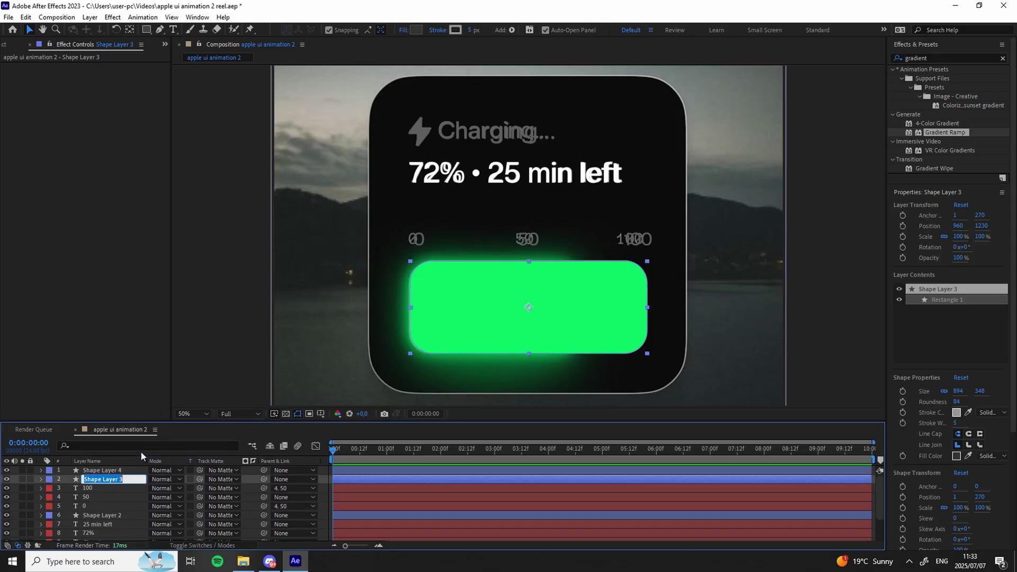
type("bar")
left_click(88, 470)
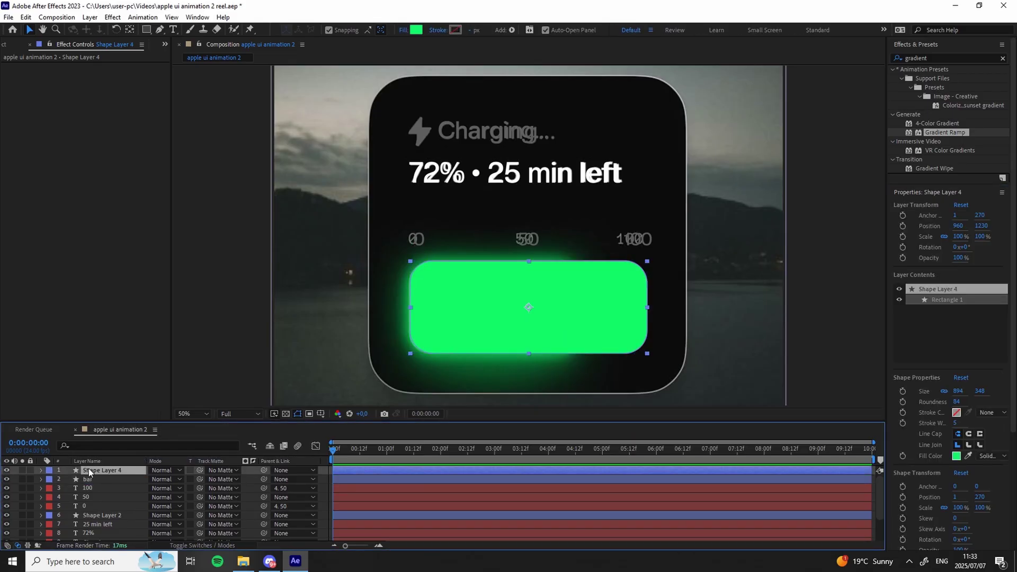
right_click(88, 470)
left_click(121, 436)
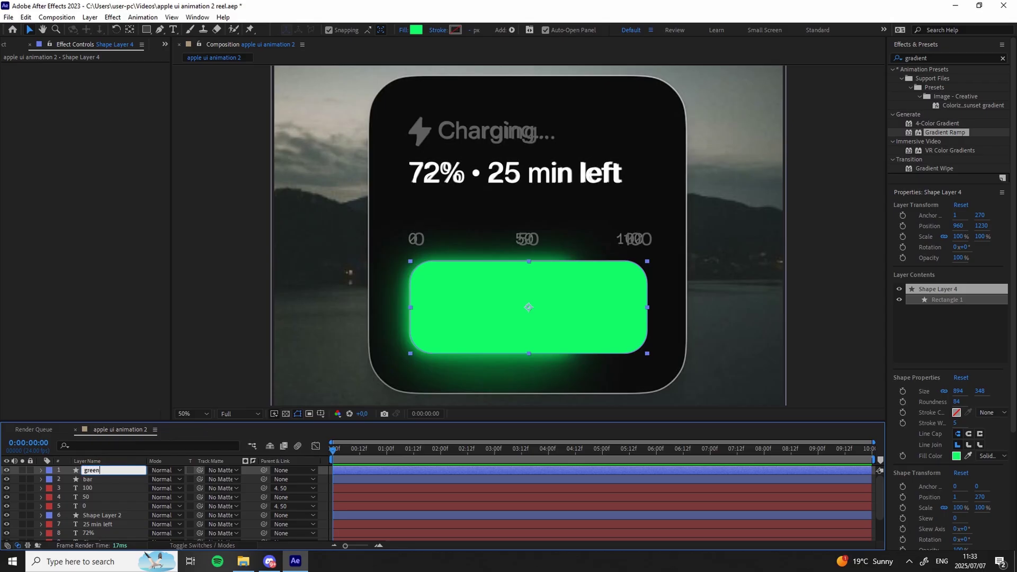
Duplicate the "bar" layer as "mask" and set it as the track matte of "green bar".
left_click(94, 479)
key("ctrl+d")
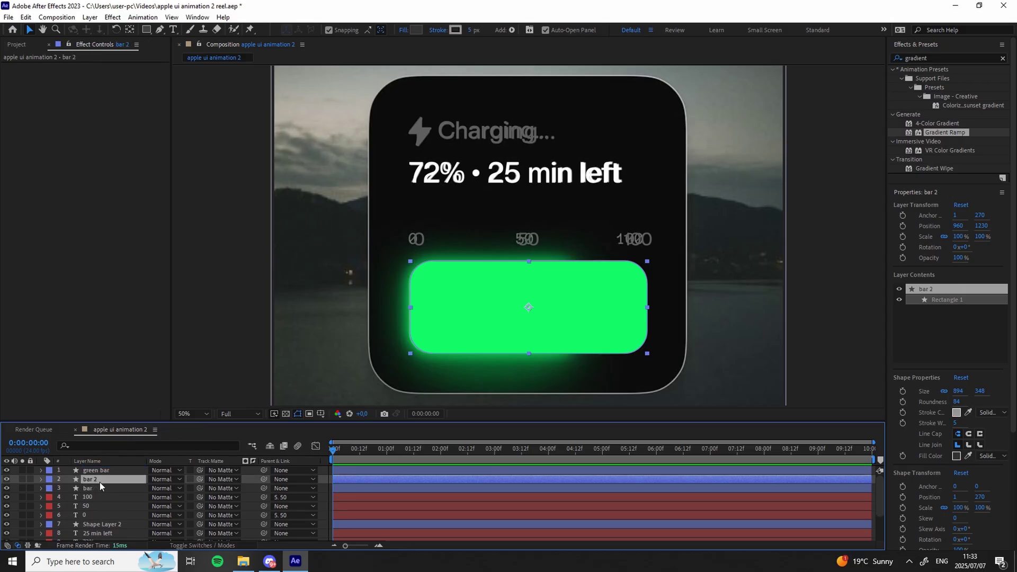
right_click(94, 479)
left_click(126, 450)
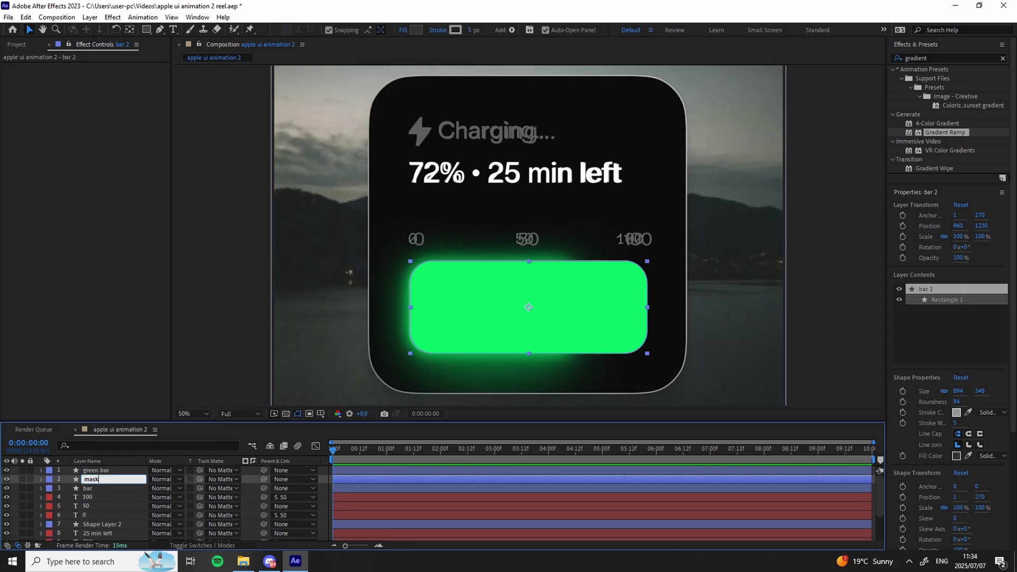
key("Return")
left_click(201, 470)
left_click_drag(107, 481, 106, 481)
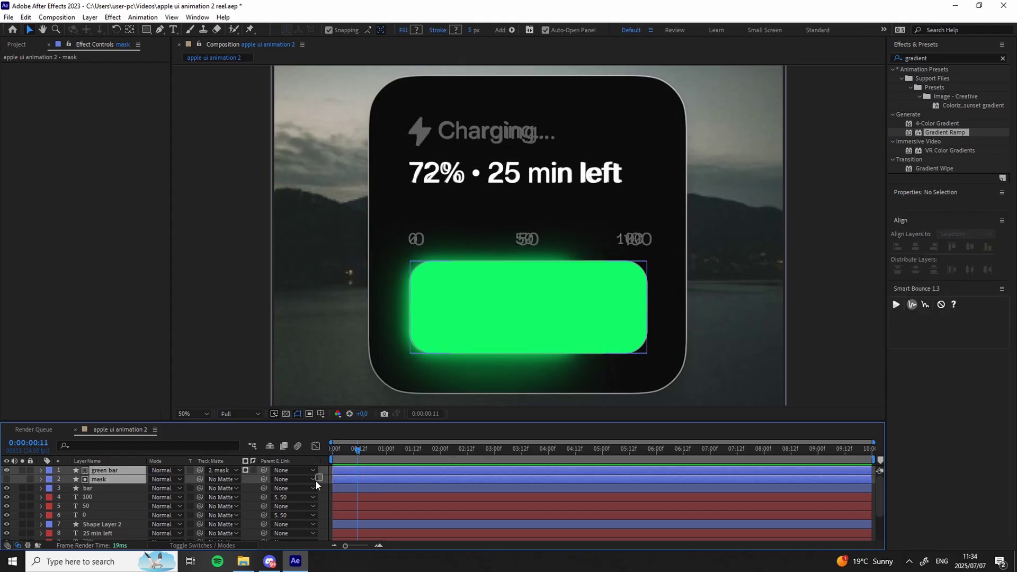
Pre-compose the "green bar" and "mask" layers together as "green bar".
left_click(107, 479, "shift")
right_click(123, 478)
left_click(164, 409)
Parent the widget layers to the card's Shape Layer 1, and show the card with the reference image hidden.
left_click_drag(319, 467, 116, 526)
left_click(115, 526)
left_click(7, 535)
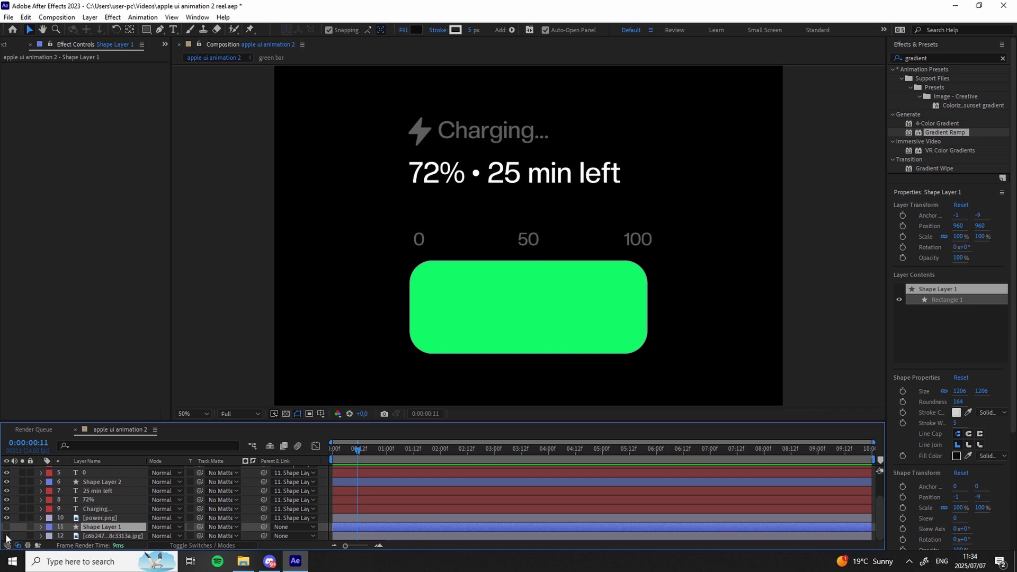
left_click(6, 527)
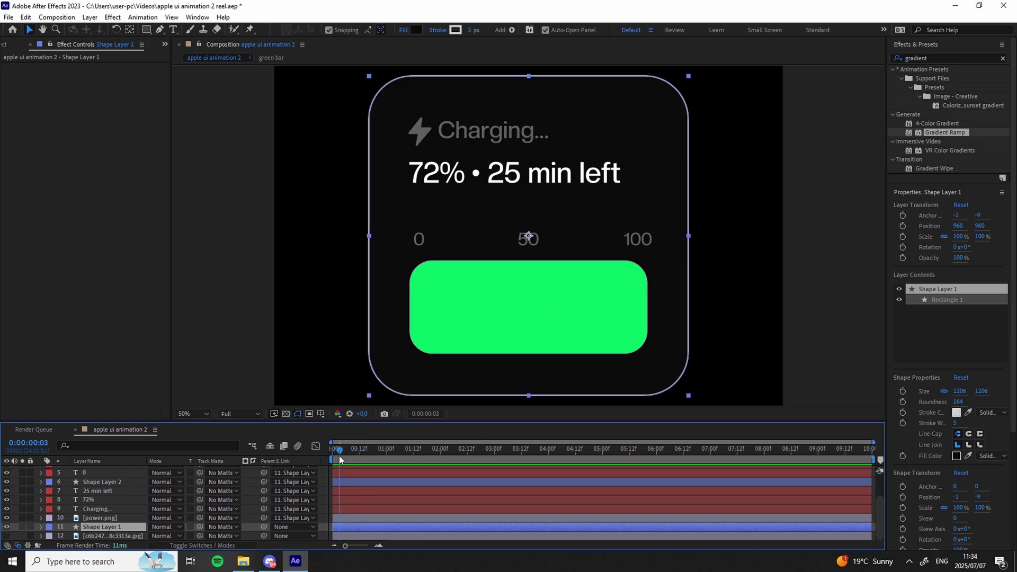
Keyframe the card's scale from 64% at frame 0 to 100% at frame 3.
left_click(902, 236)
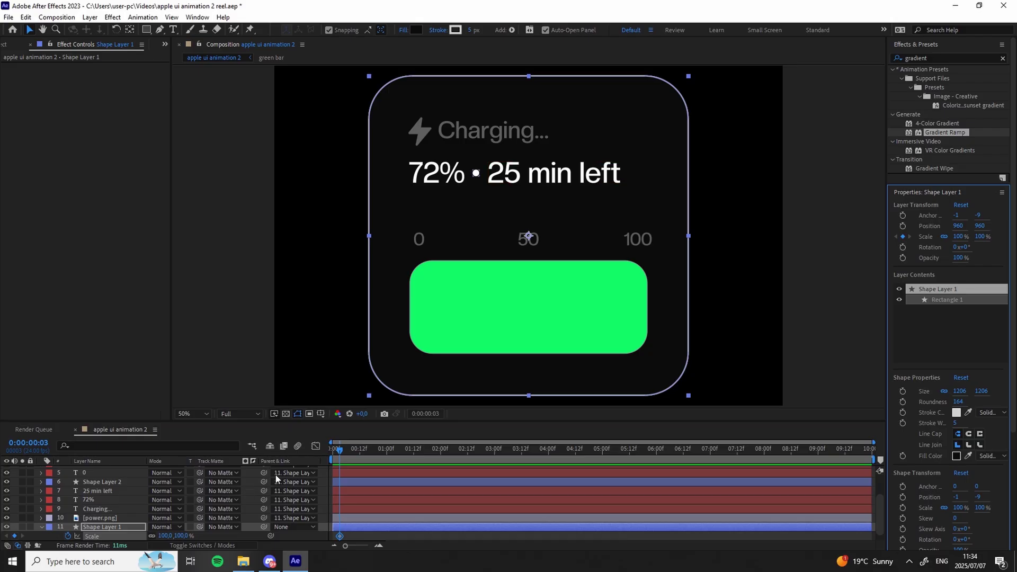
left_click_drag(336, 454, 332, 454)
left_click(378, 546)
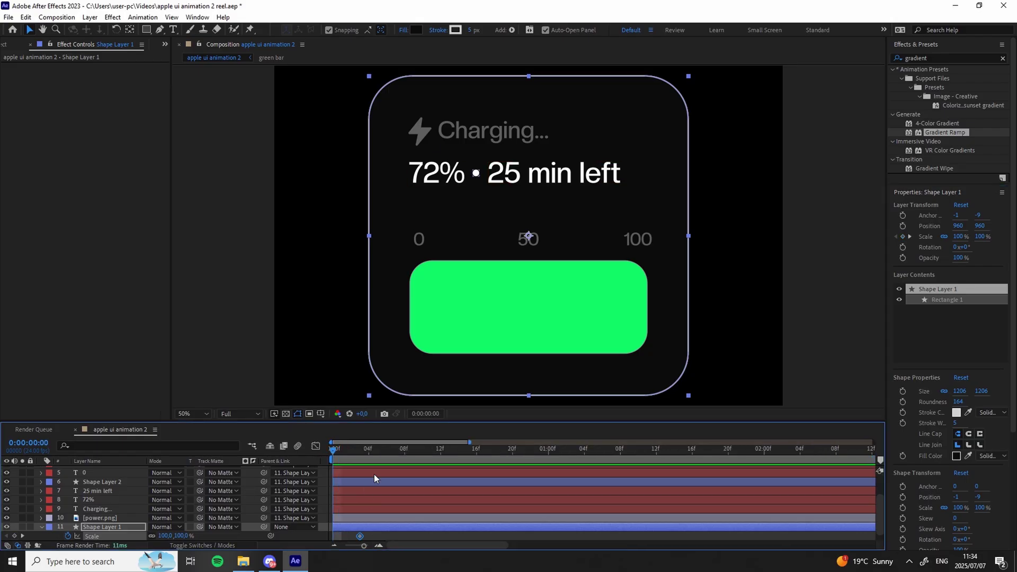
left_click_drag(961, 237, 945, 240)
scroll(969, 356, "down", 5)
left_click(345, 491)
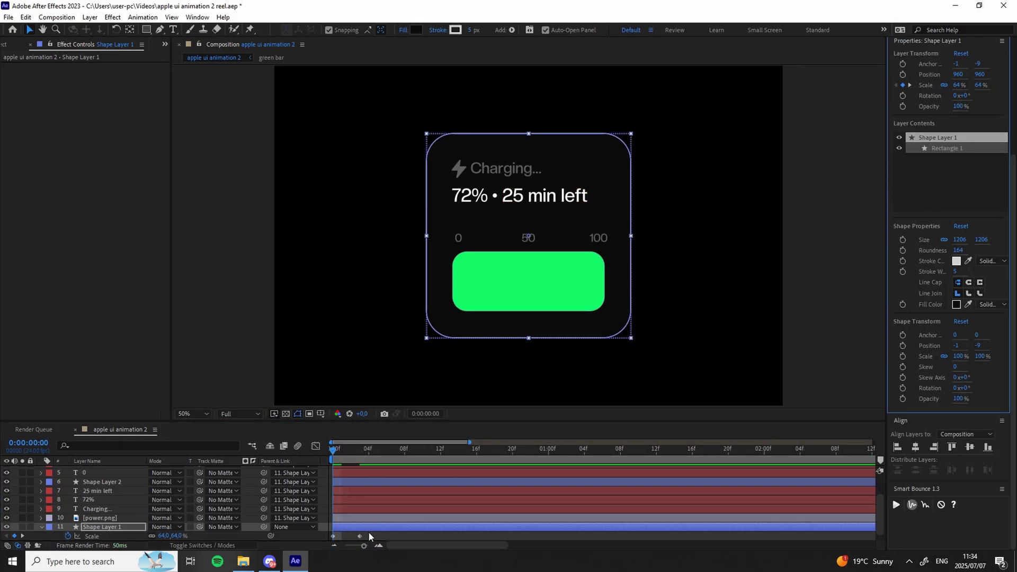
Apply the Smart Bounce Elastic animation to both of the card's scale keyframes and preview it.
left_click_drag(369, 539, 327, 532)
scroll(477, 511, "down", 1)
scroll(955, 483, "down", 4)
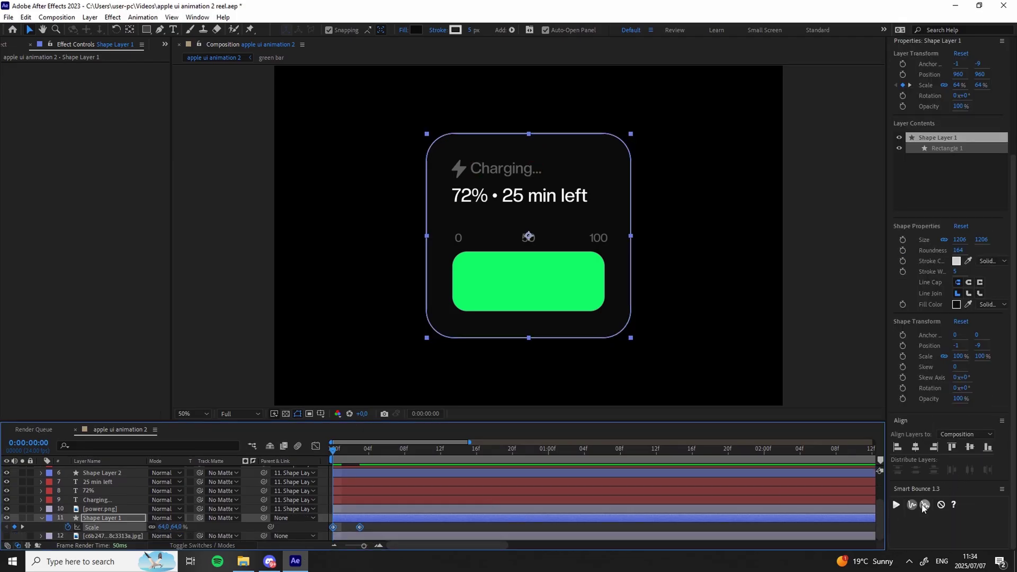
left_click(910, 507)
left_click(355, 530)
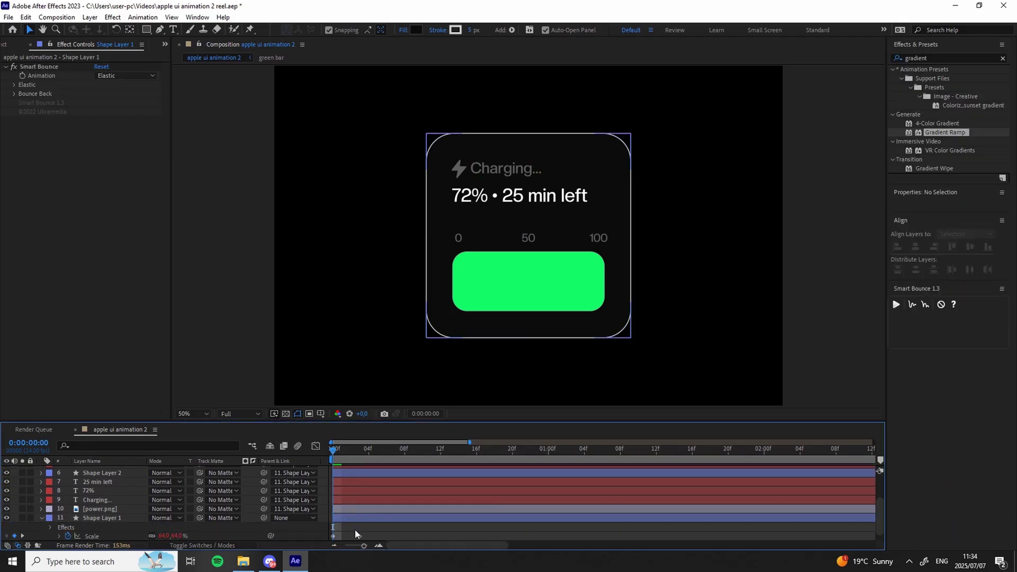
key("space")
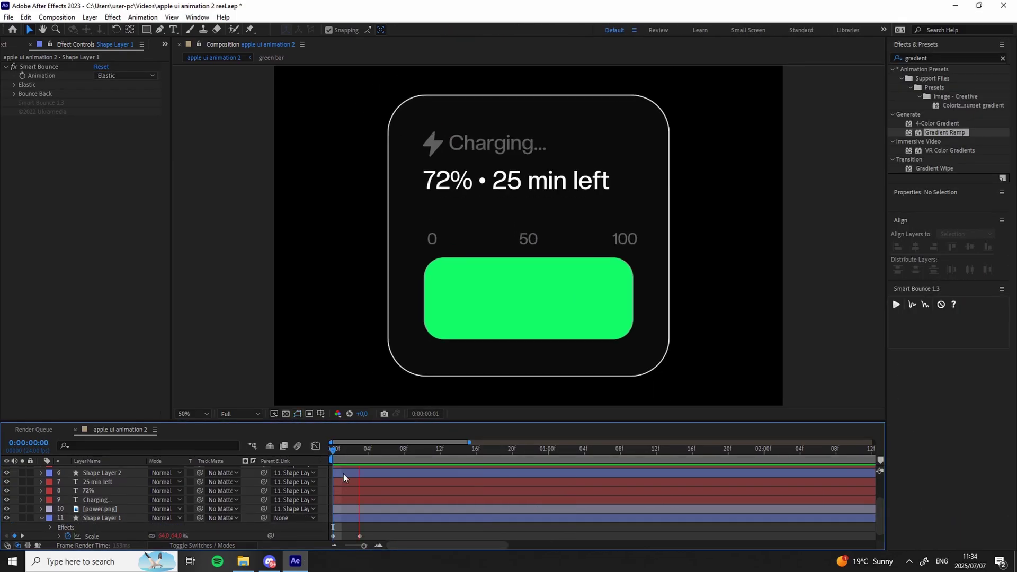
Move the card's ending scale keyframe to frame 2 and preview the faster bounce.
left_click(351, 536)
key("space")
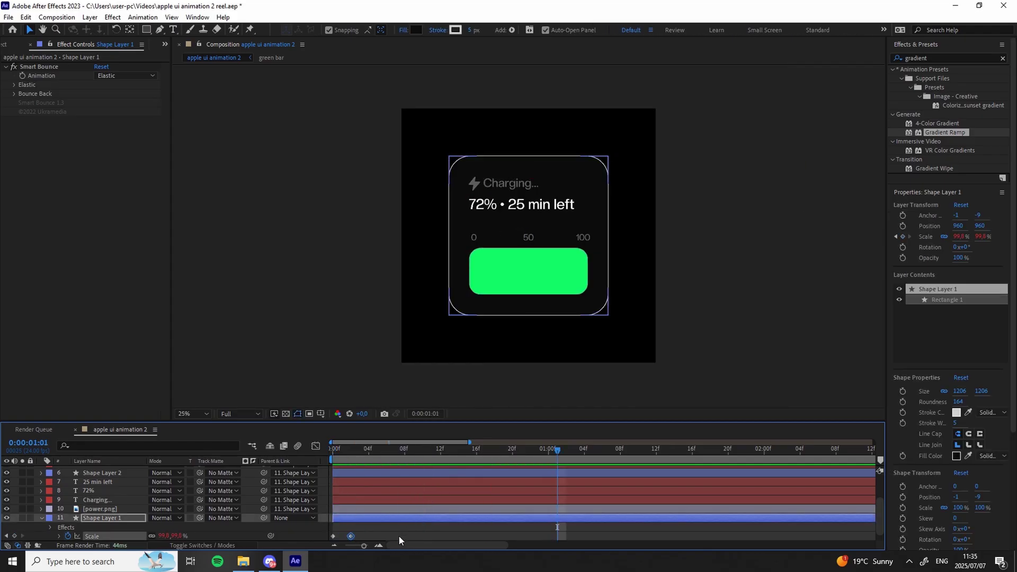
left_click(395, 530)
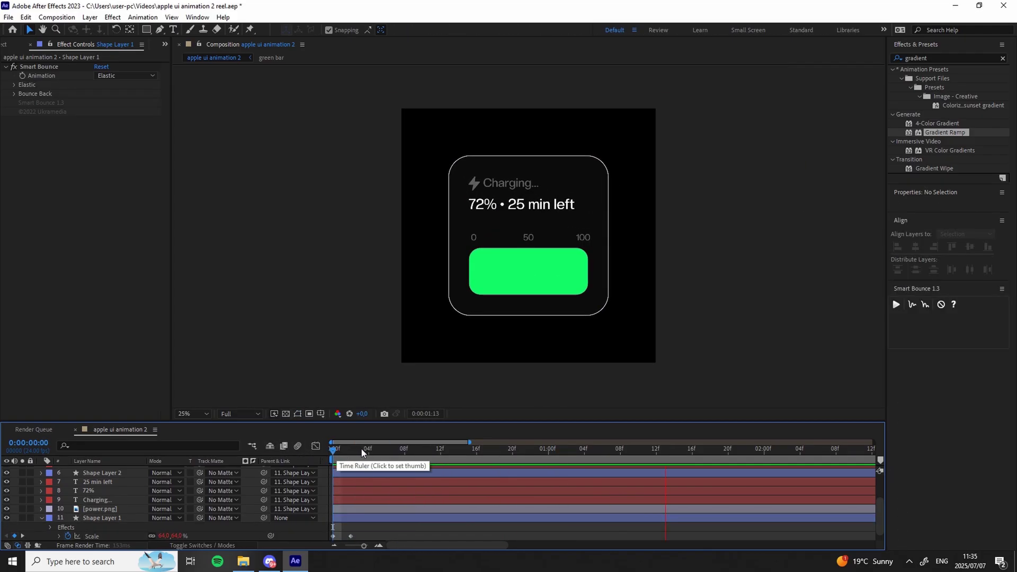
key("space")
Parent the "Charging..." text layer to the power.png icon and select the icon layer.
scroll(160, 511, "up", 1)
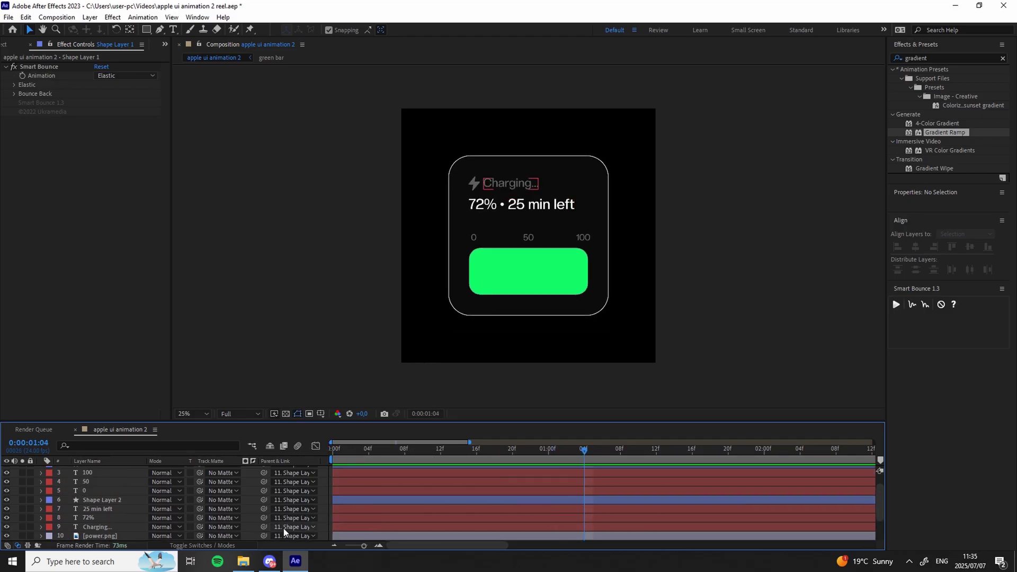
left_click_drag(262, 526, 99, 500)
left_click(98, 501)
left_click(43, 509)
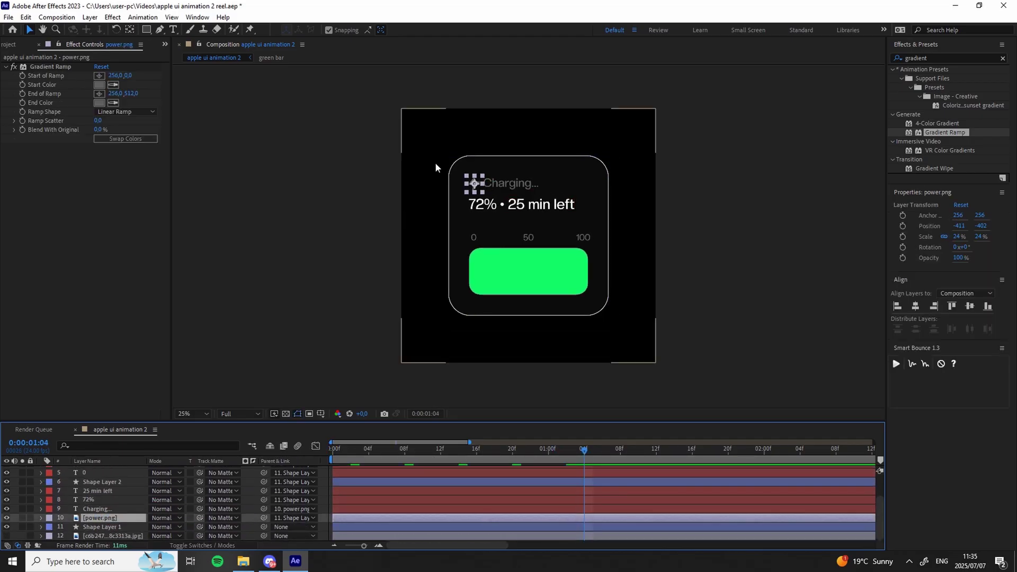
Keyframe the power.png icon's position at frame 2, and set its Y position to -484 at frame 0.
key("period")
left_click_drag(380, 453, 335, 457)
left_click(903, 226)
left_click_drag(981, 233, 937, 222)
Apply the Smart Bounce Elastic animation to the power.png position keyframes and preview it.
scroll(386, 503, "down", 1)
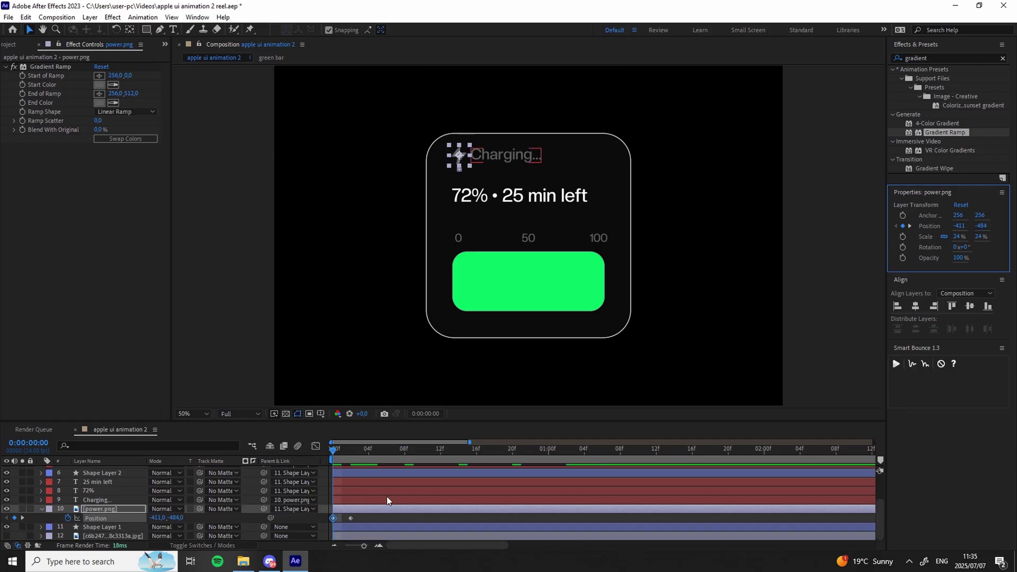
left_click_drag(365, 514, 327, 526)
left_click(912, 364)
key("space")
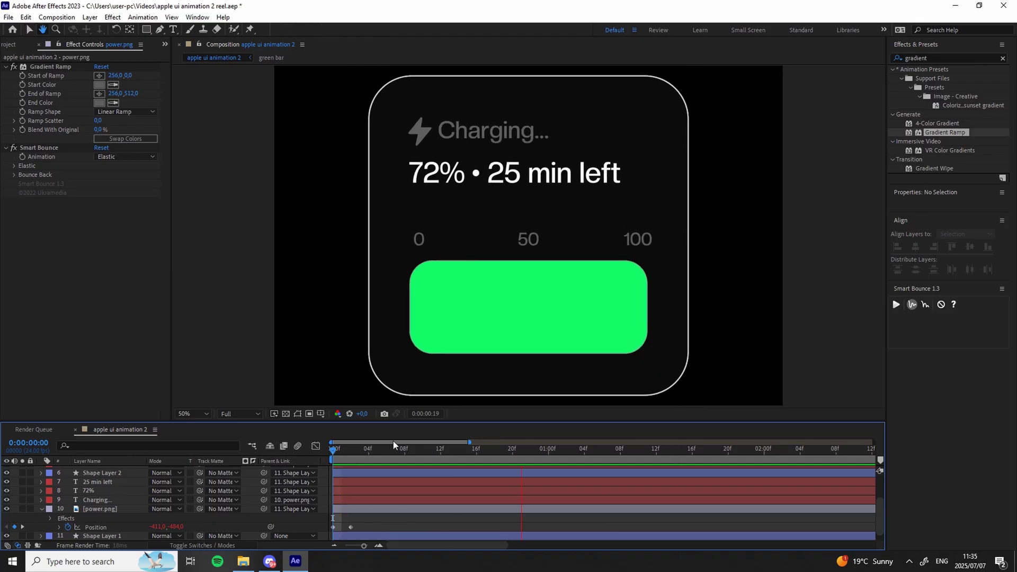
Search the presets for "slide d", apply Slide Down By Character to the "Charging..." text at frame 0 and preview it.
double_click(919, 58)
type("slide d")
left_click_drag(976, 117, 104, 502)
left_click(421, 518)
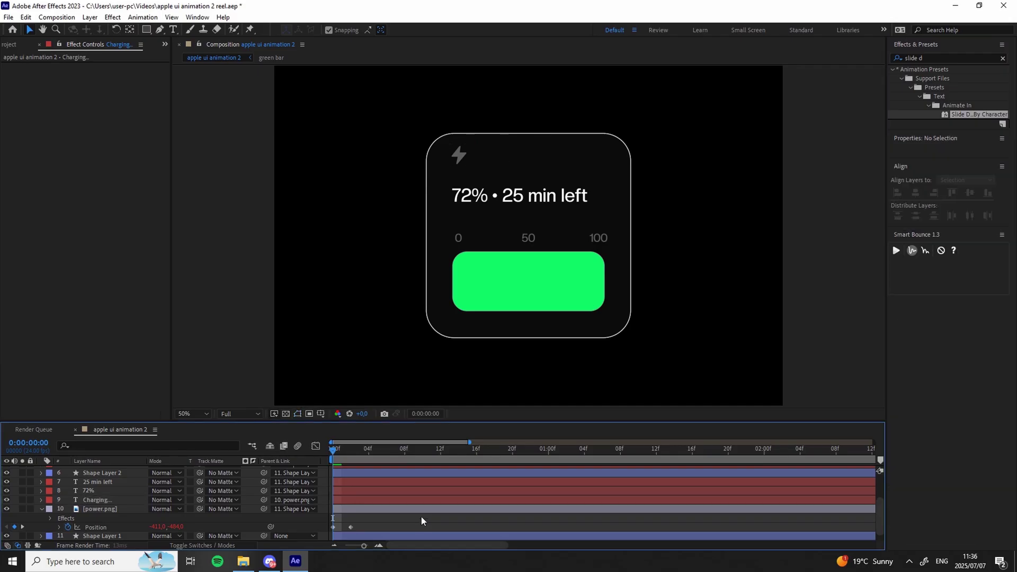
key("space")
key("space")
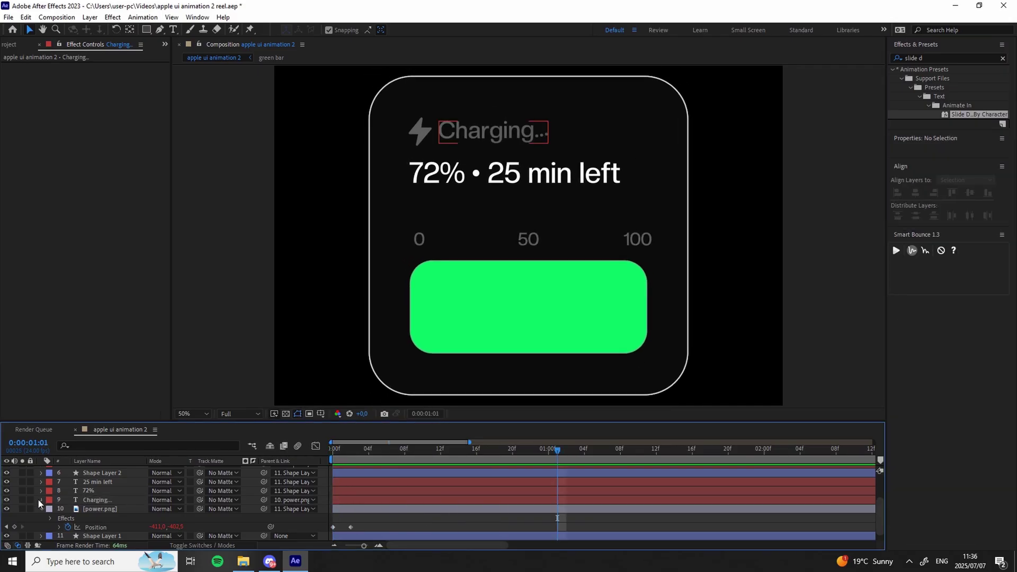
Move the "Charging..." text's last Range Selector Offset keyframe to frame 16 and preview the animation from the start.
left_click(41, 499)
left_click(116, 500)
key("u")
left_click_drag(714, 510, 476, 519)
key("Home")
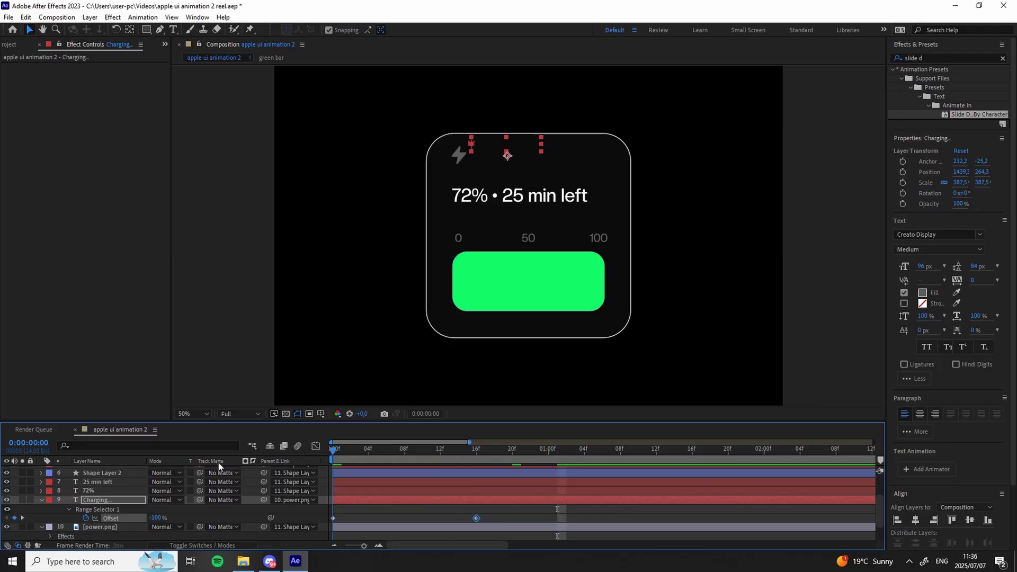
key("space")
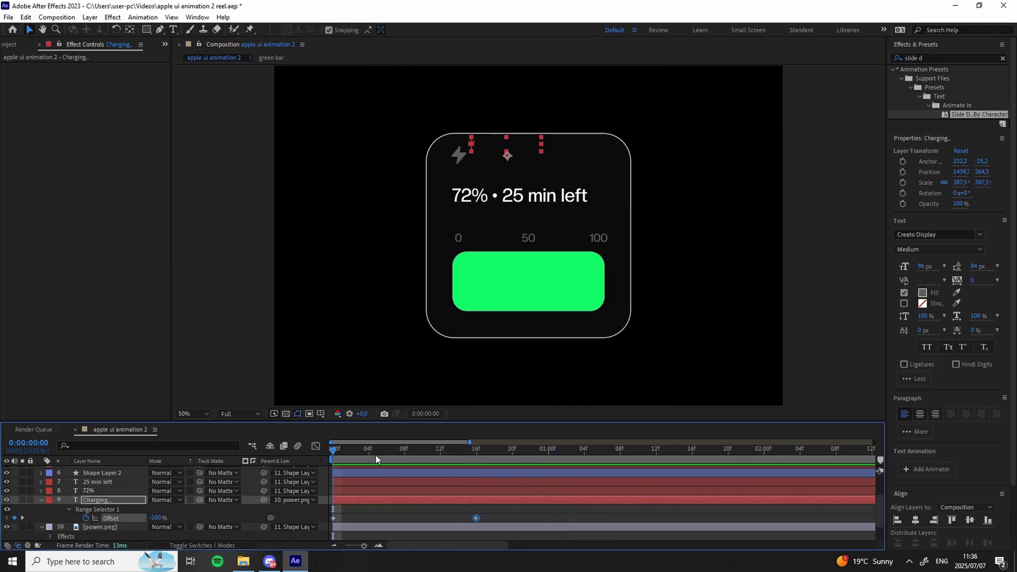
key("space")
Keyframe the power.png icon's opacity at 0% on frame 0 and 100% on frame 4, and preview the fade-in.
left_click(375, 509)
scroll(374, 500, "down", 1)
left_click(374, 499)
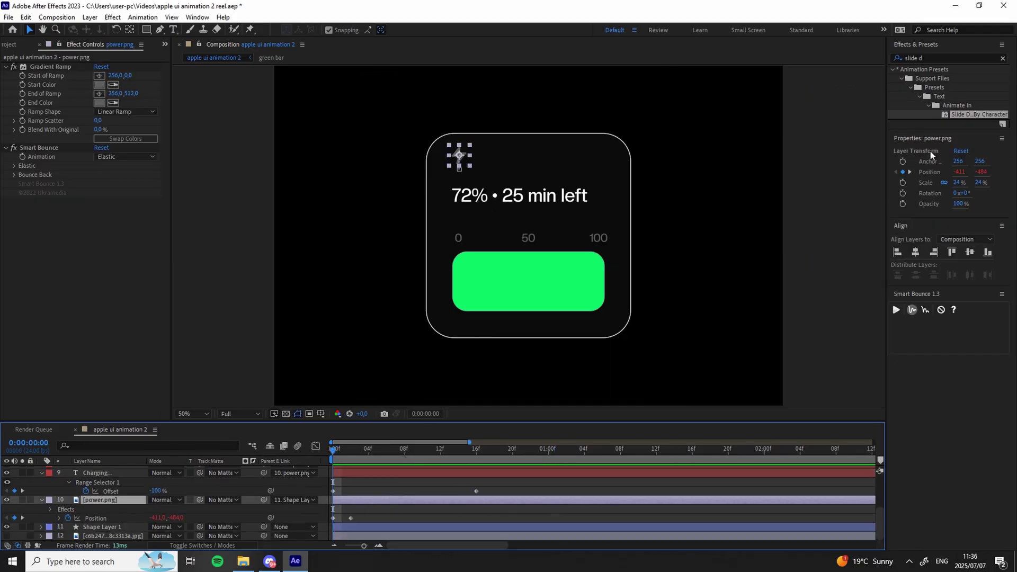
left_click_drag(960, 204, 911, 207)
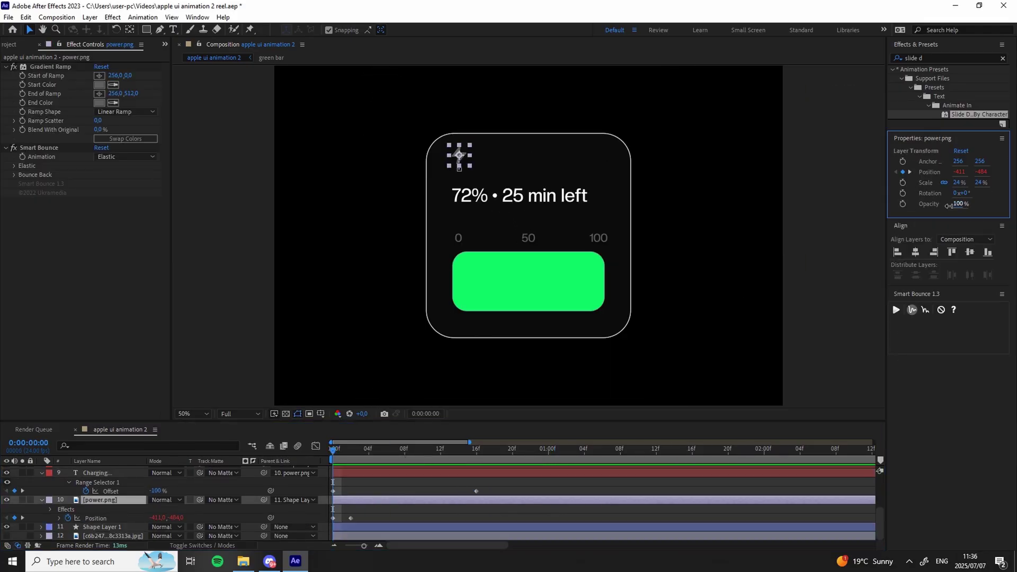
left_click(902, 204)
left_click_drag(354, 451, 367, 451)
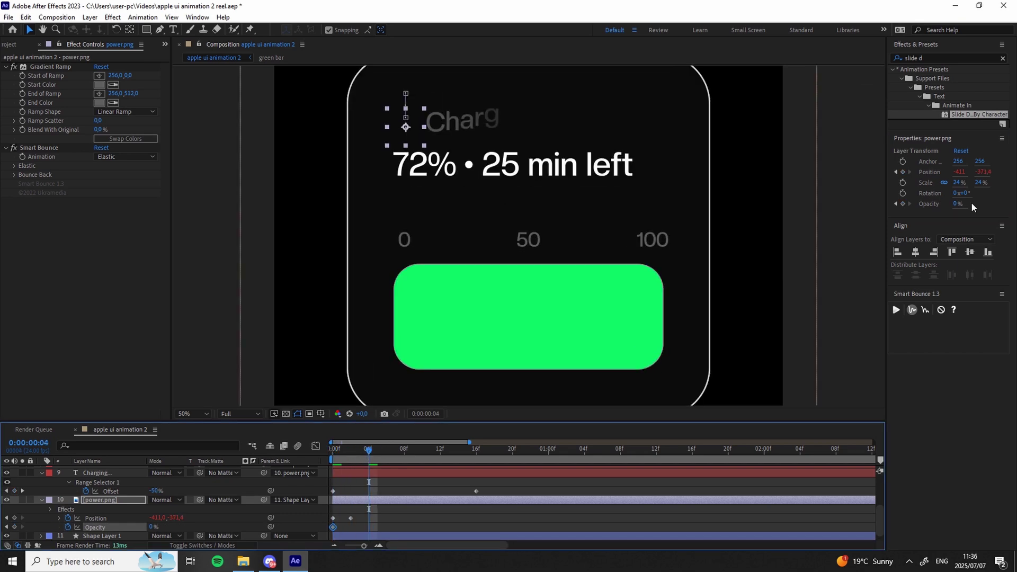
left_click_drag(973, 204, 998, 199)
left_click(434, 529)
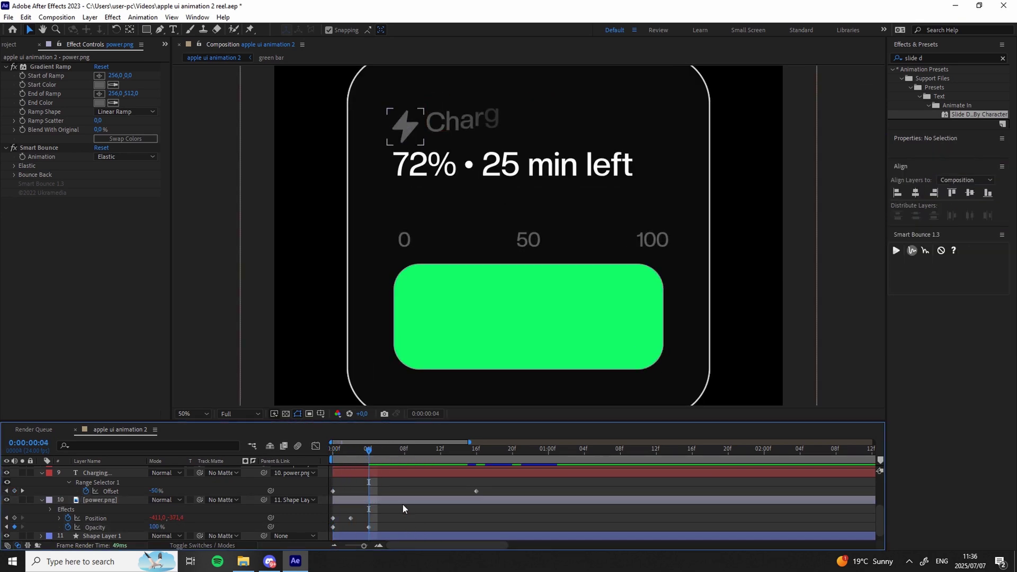
key("Home")
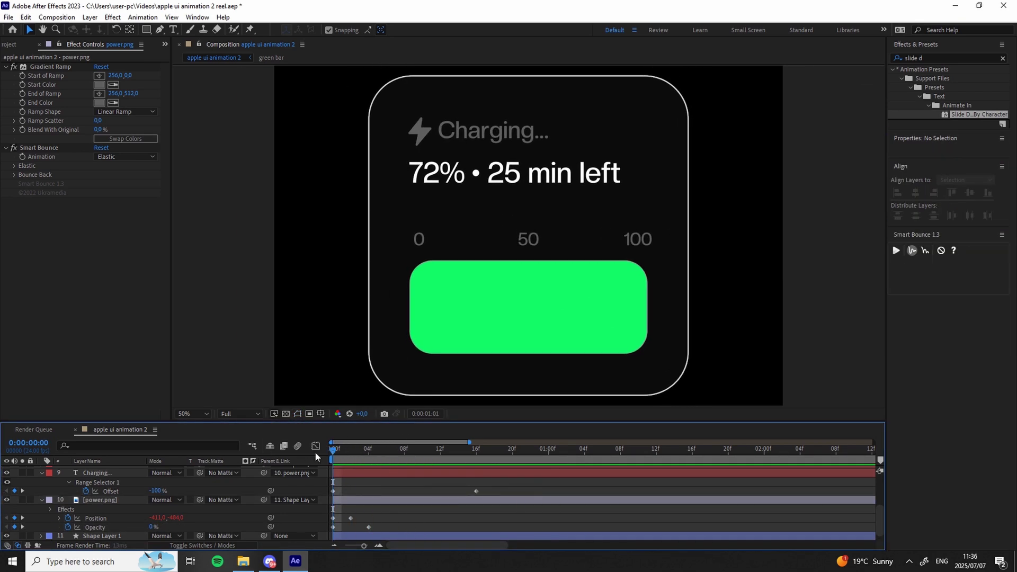
Keyframe the position of the 0, 50 and 100 labels at frame 2, and set their Y position to 45 at frame 0.
scroll(90, 504, "up", 3)
left_click(90, 505)
left_click(92, 497, "ctrl")
left_click(106, 487, "ctrl")
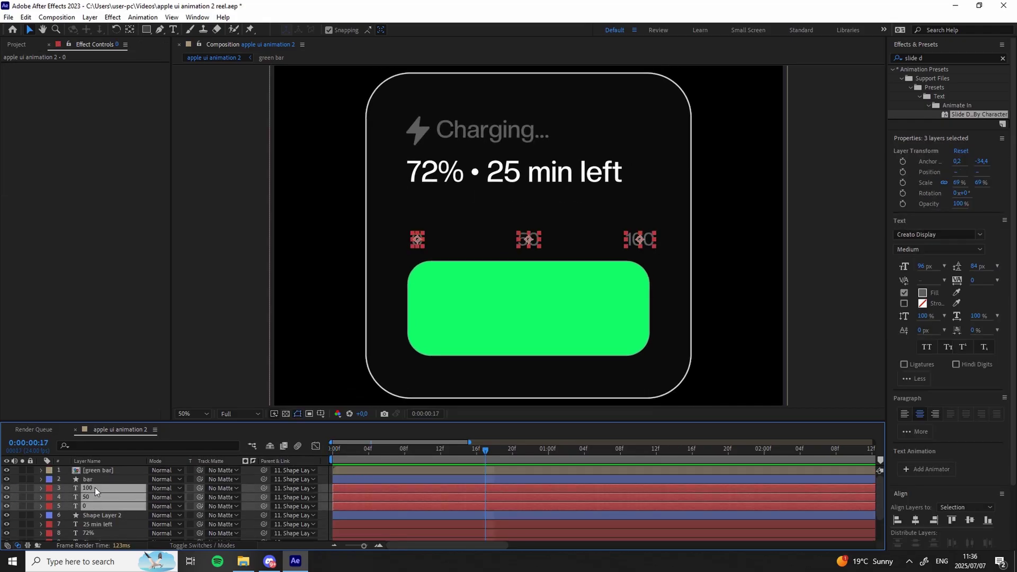
left_click_drag(372, 449, 324, 456)
left_click(902, 172)
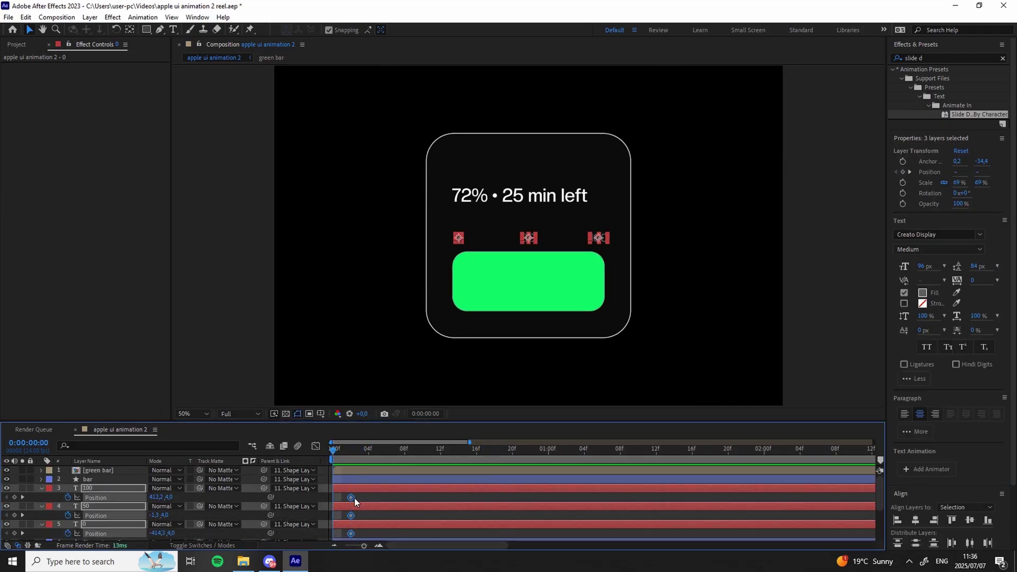
left_click_drag(980, 172, 979, 202)
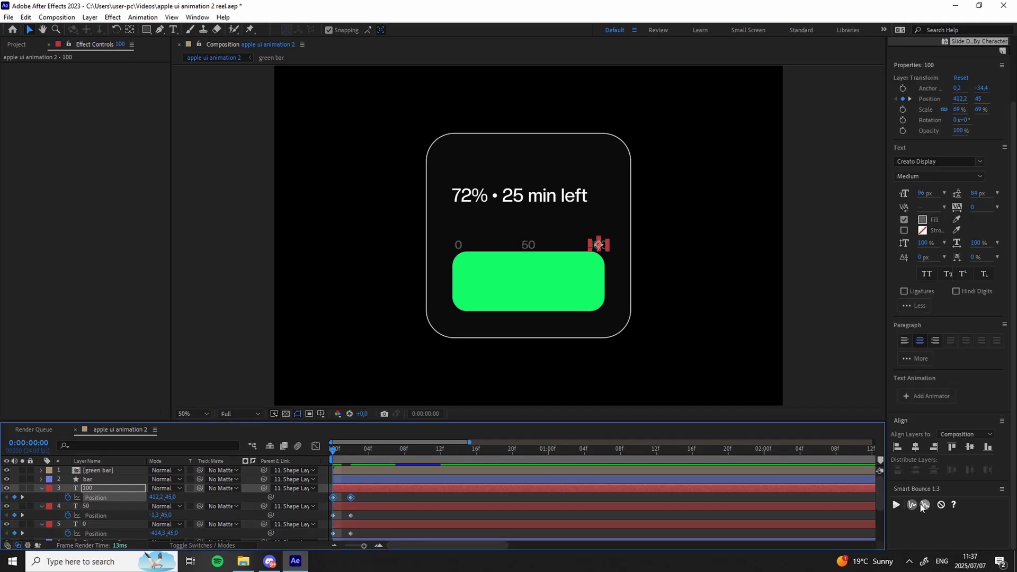
Apply Smart Bounce Elastic to the three labels' position keyframes and set their starting Y position to 119.
left_click(913, 505)
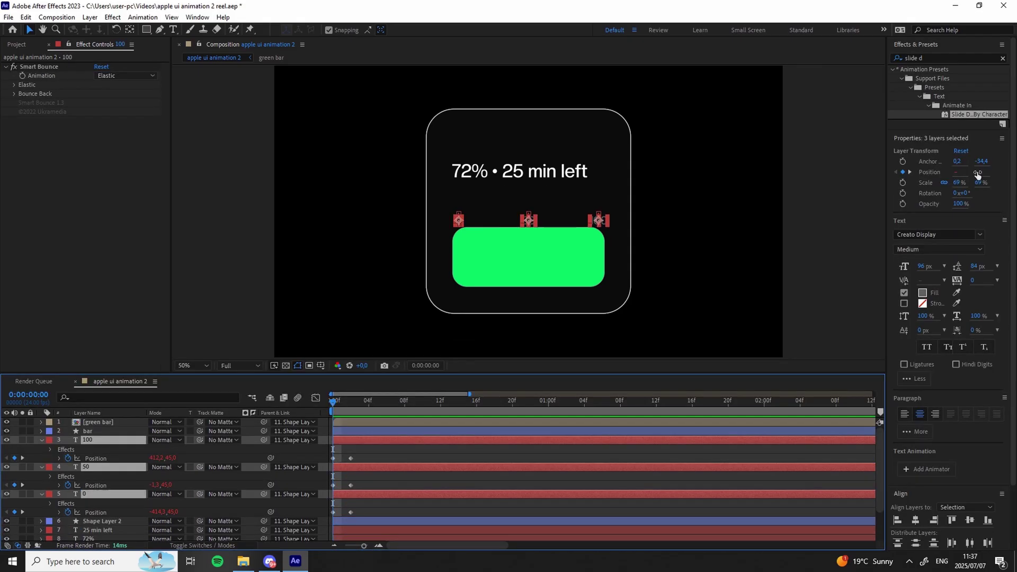
left_click_drag(979, 172, 979, 212)
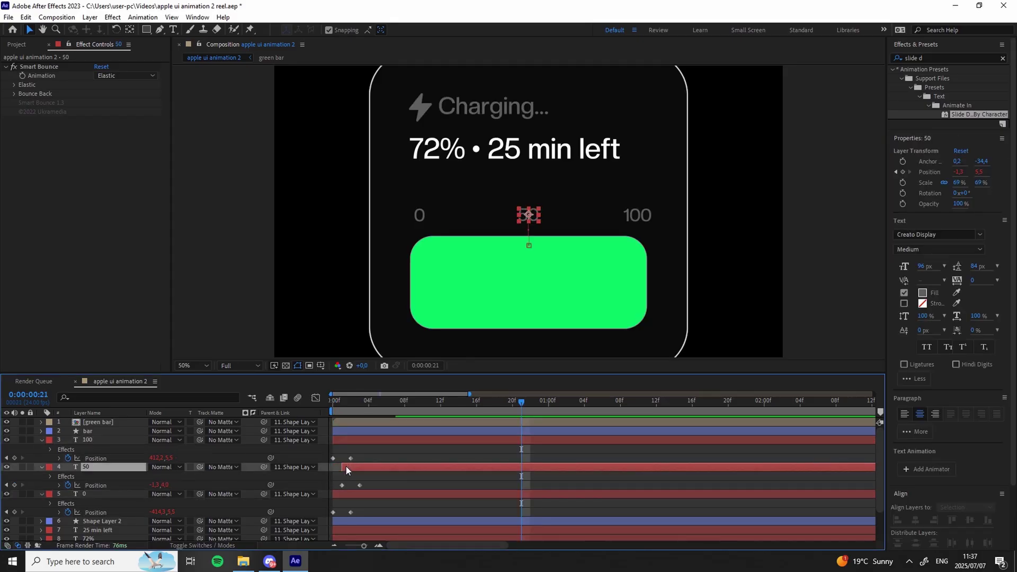
Stagger the labels by starting the 50 layer at frame 1 and the 100 layer at frame 2, and preview.
left_click(351, 440)
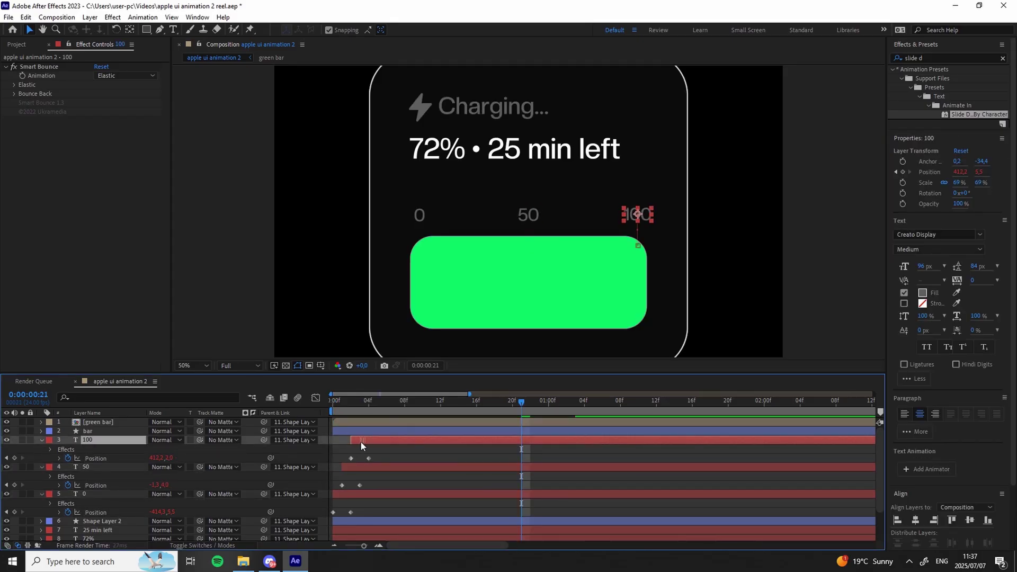
key("space")
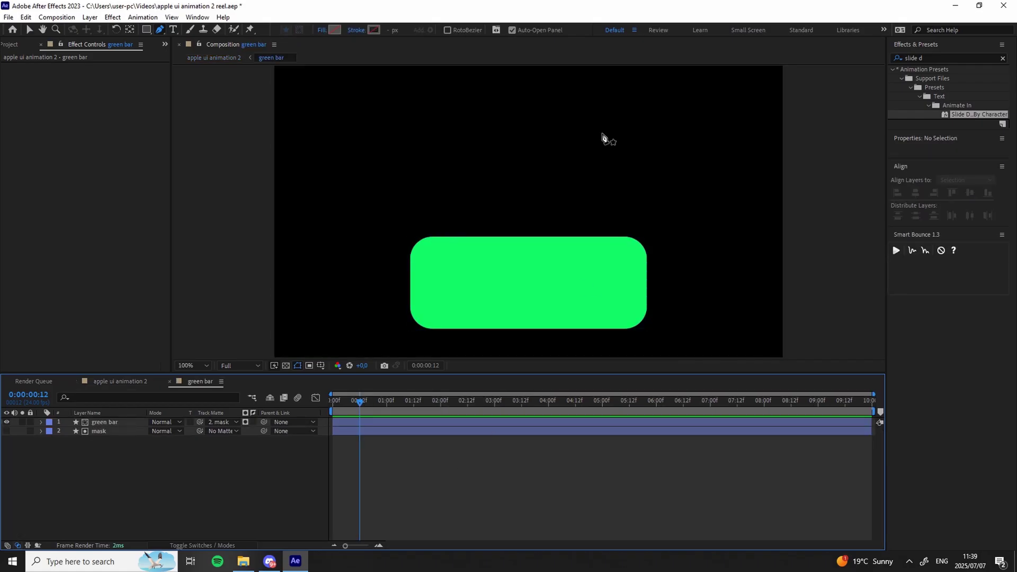
In the green bar composition, sample the bar's fill for its stroke color and darken it to a deeper green.
key("period")
left_click(28, 31)
key("comma")
left_click(506, 258)
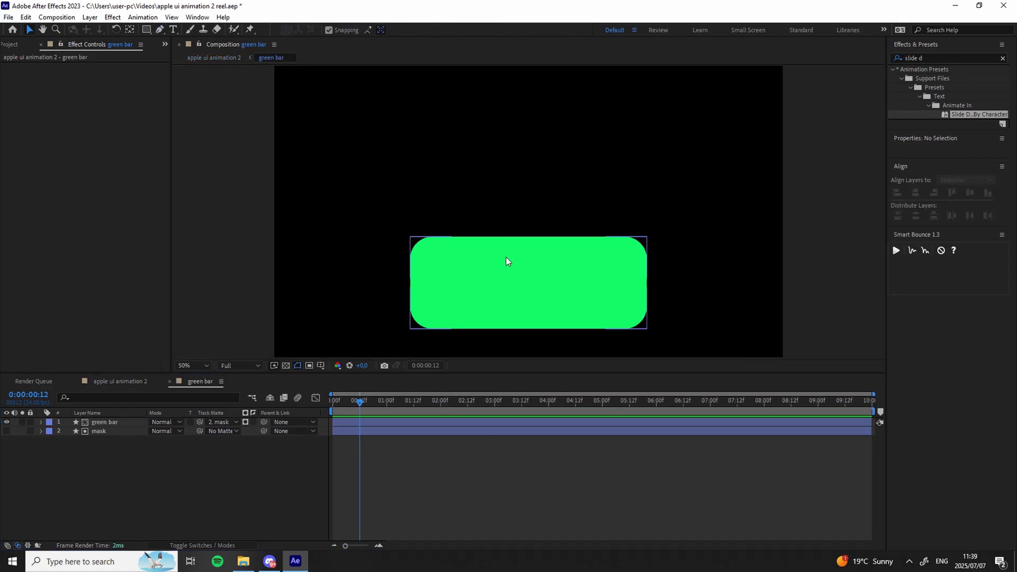
left_click(456, 29)
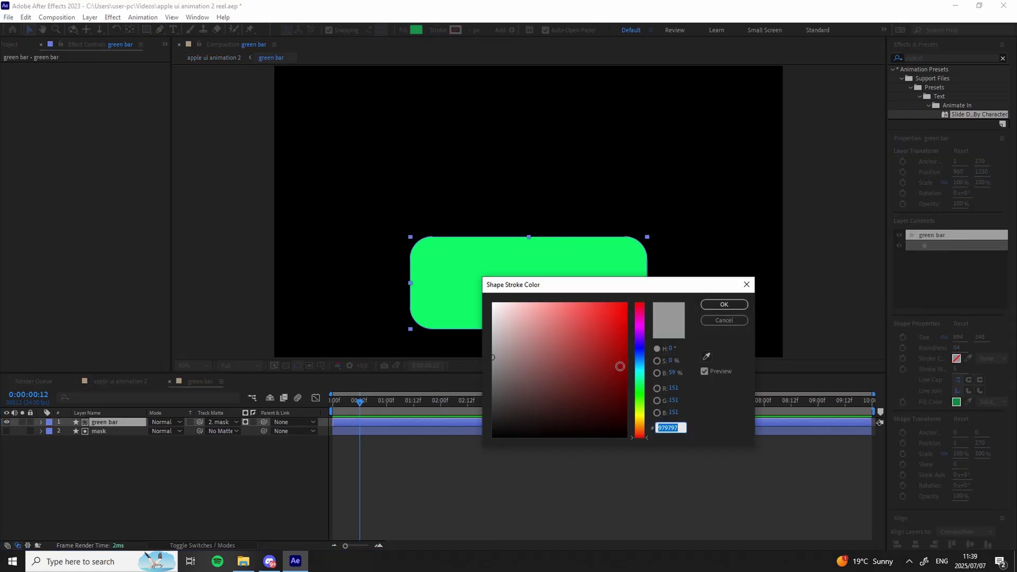
left_click(706, 356)
left_click(570, 260)
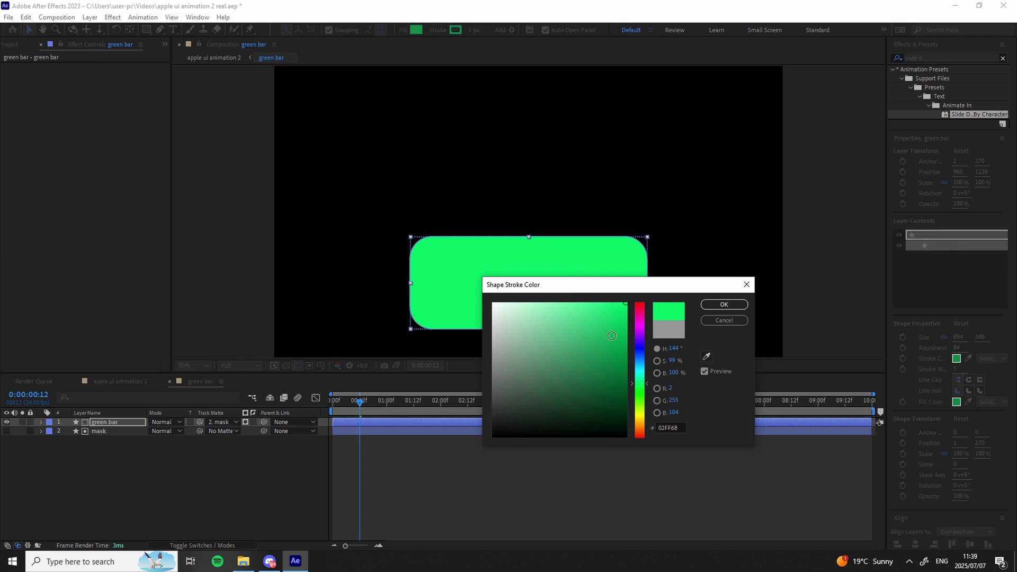
left_click(722, 306)
left_click(598, 474)
Draw a straight vertical line near the middle of the green bar with the Pen tool.
left_click(162, 32)
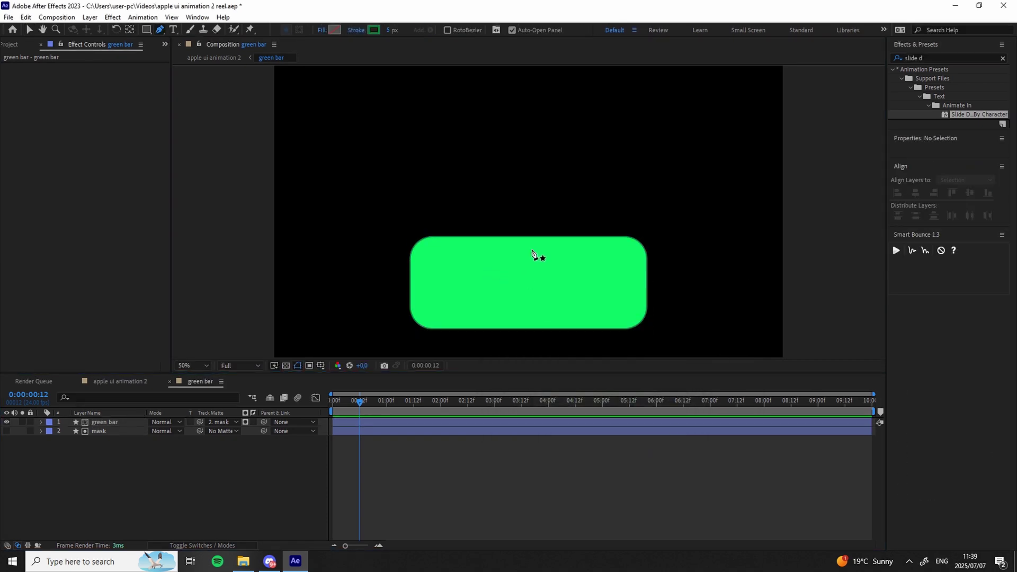
left_click(531, 249)
left_click(531, 308)
left_click(29, 30)
left_click(480, 508)
Center the line layer's anchor point on the line and move it to the bar's center at 958, 1230.
left_click(478, 423)
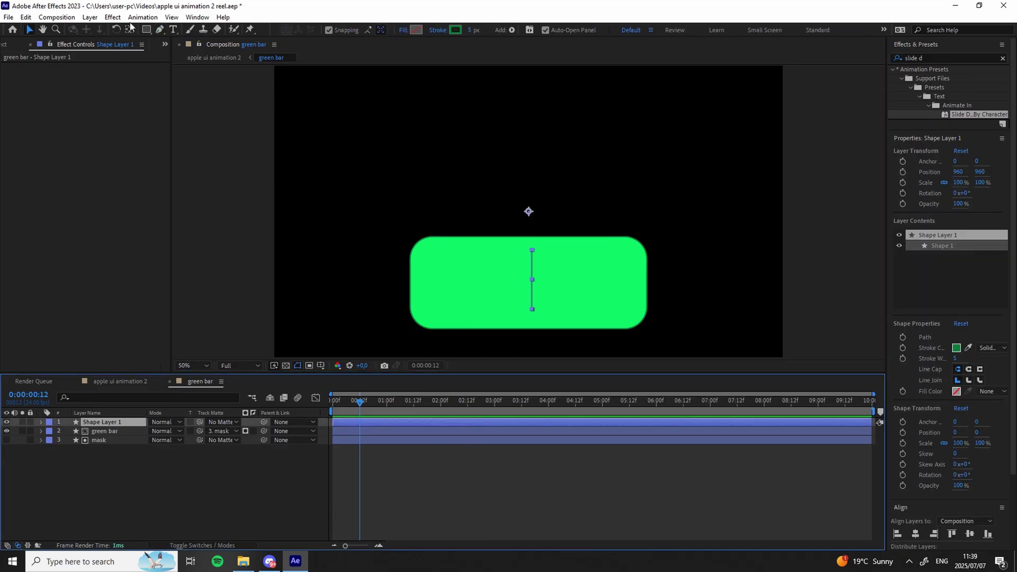
double_click(130, 28)
left_click(29, 29)
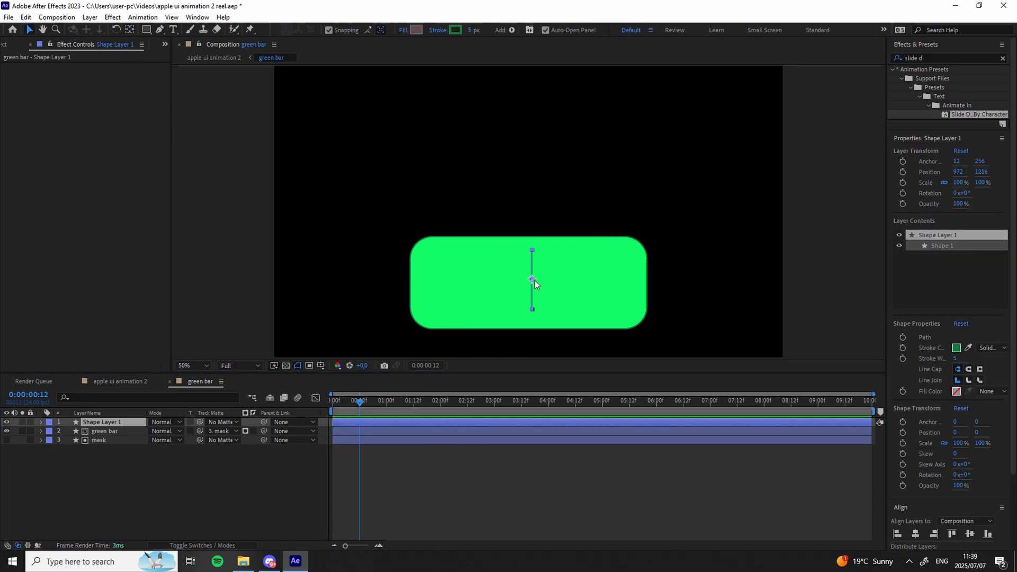
left_click_drag(534, 281, 523, 284)
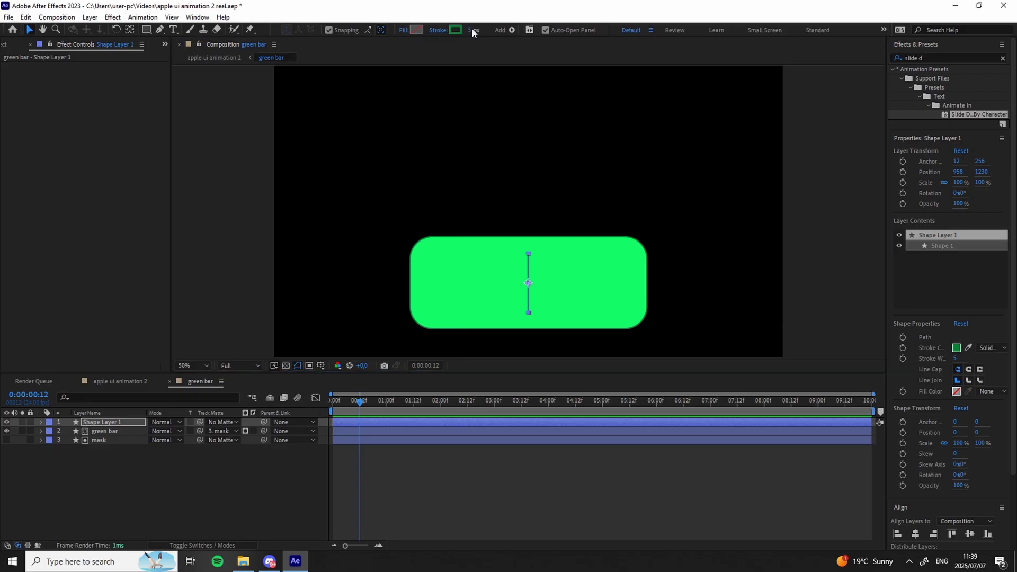
Give the line a 10 px stroke with round caps and adjust its green stroke color.
left_click_drag(474, 29, 479, 30)
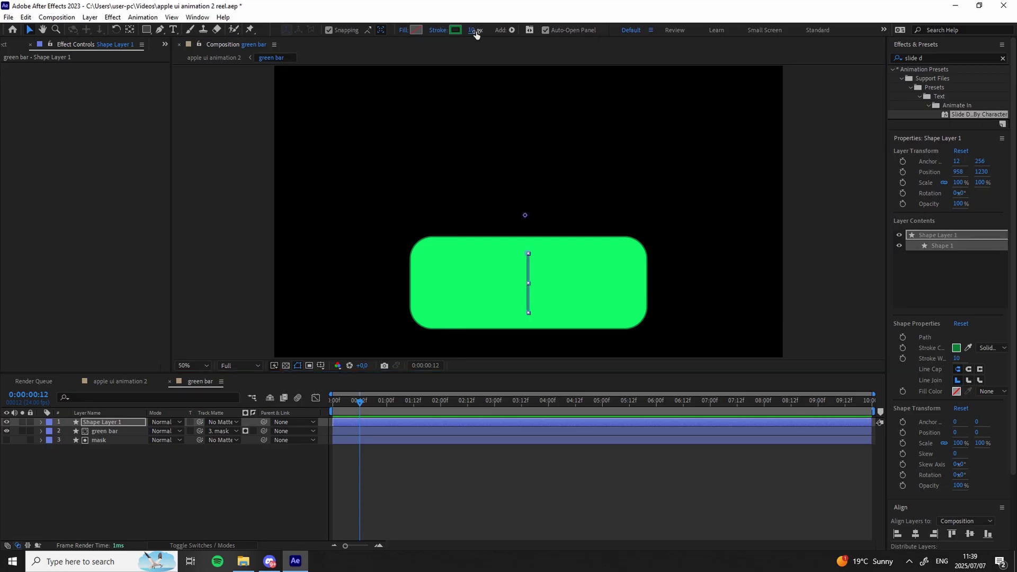
left_click(624, 504)
left_click(79, 424)
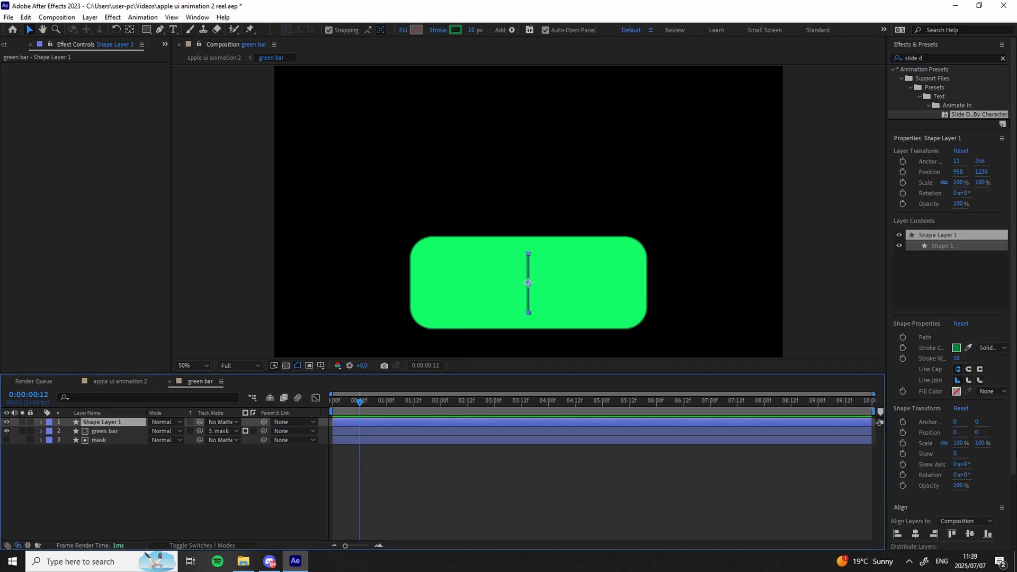
left_click(970, 369)
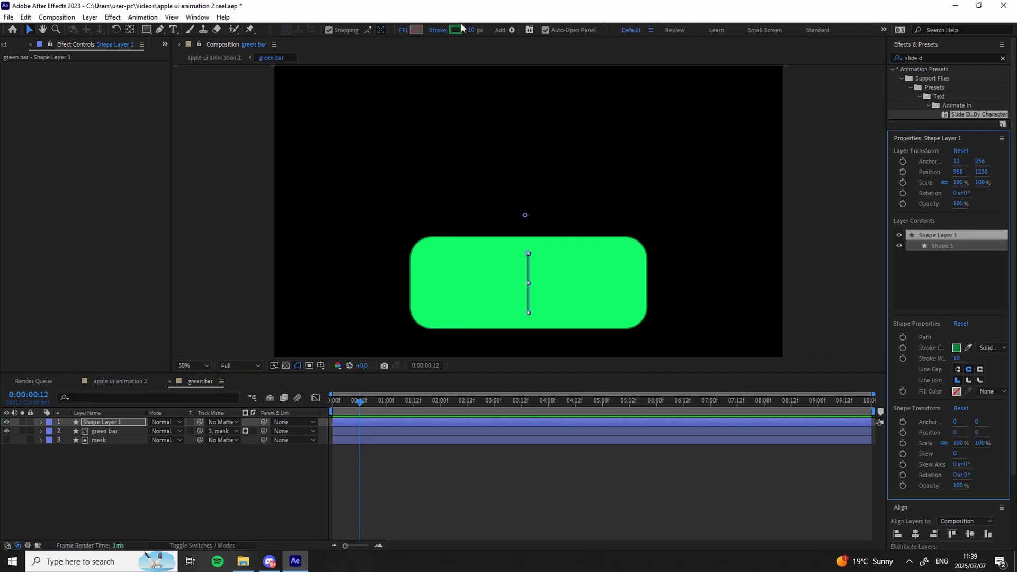
left_click(456, 29)
left_click_drag(618, 349, 646, 334)
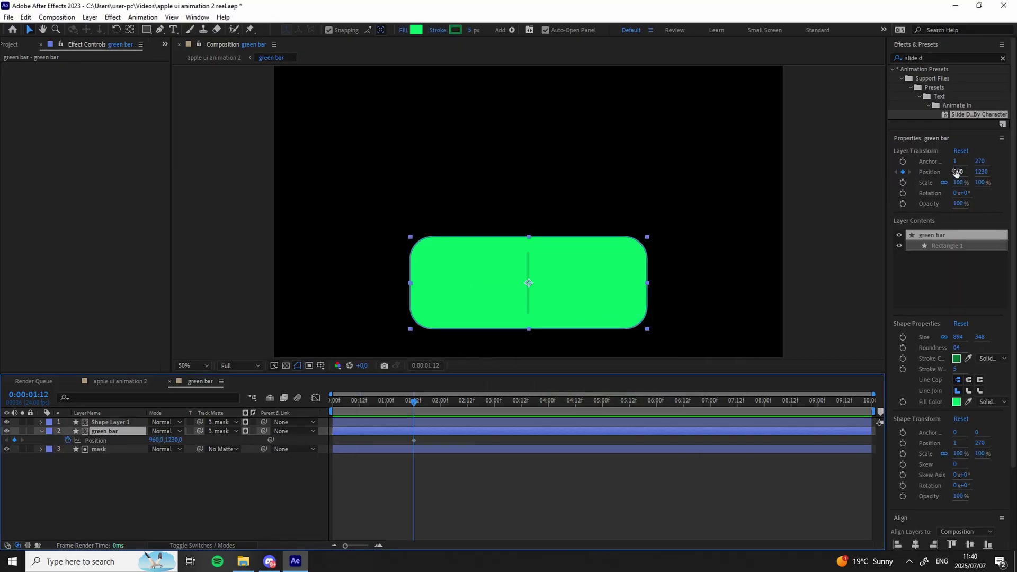
Set the green bar's X position to 749 at 0:00:01:12 and to 55 at frame 0.
left_click_drag(958, 173, 677, 260)
left_click(261, 409)
key("Home")
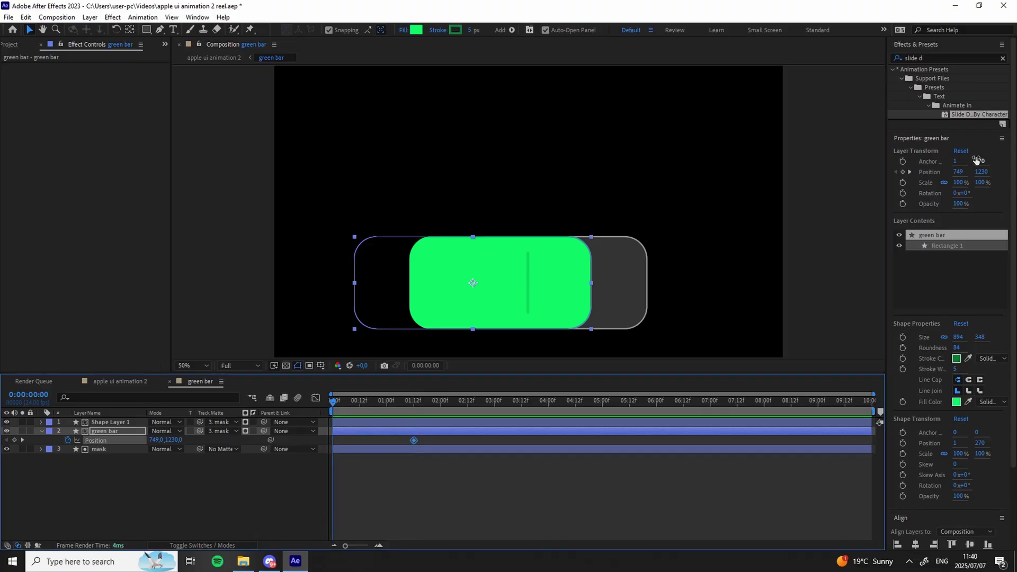
left_click_drag(958, 171, 623, 200)
Shape the green bar's position speed graph into an early peak with a long ease-out, and preview the motion.
left_click(413, 440)
left_click(315, 398)
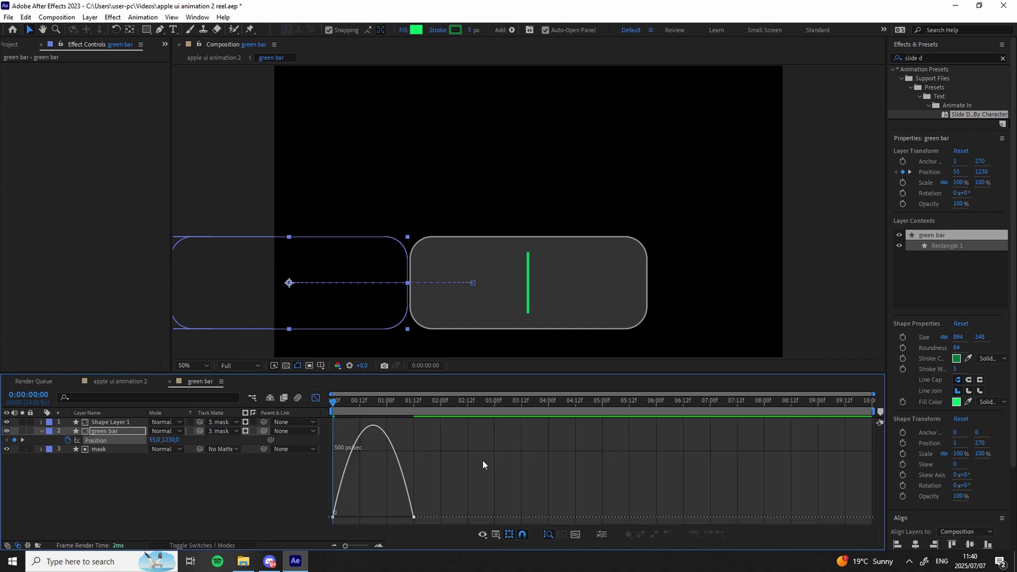
left_click_drag(400, 517, 371, 516)
key("space")
left_click_drag(382, 406, 458, 407)
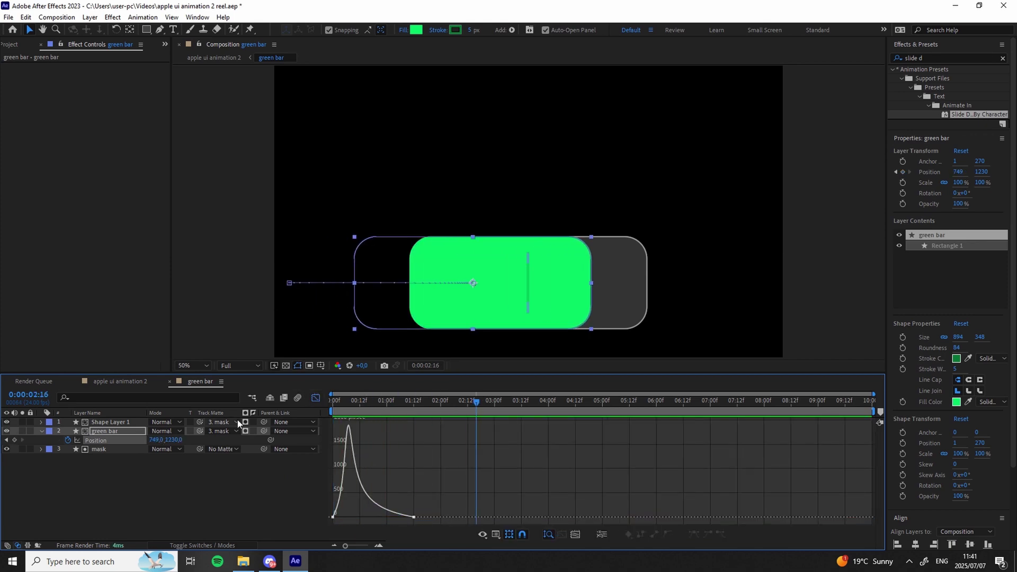
Use the green bar layer as the line's track matte, keep the bar visible, and preview the fill animation.
left_click_drag(200, 421, 106, 430)
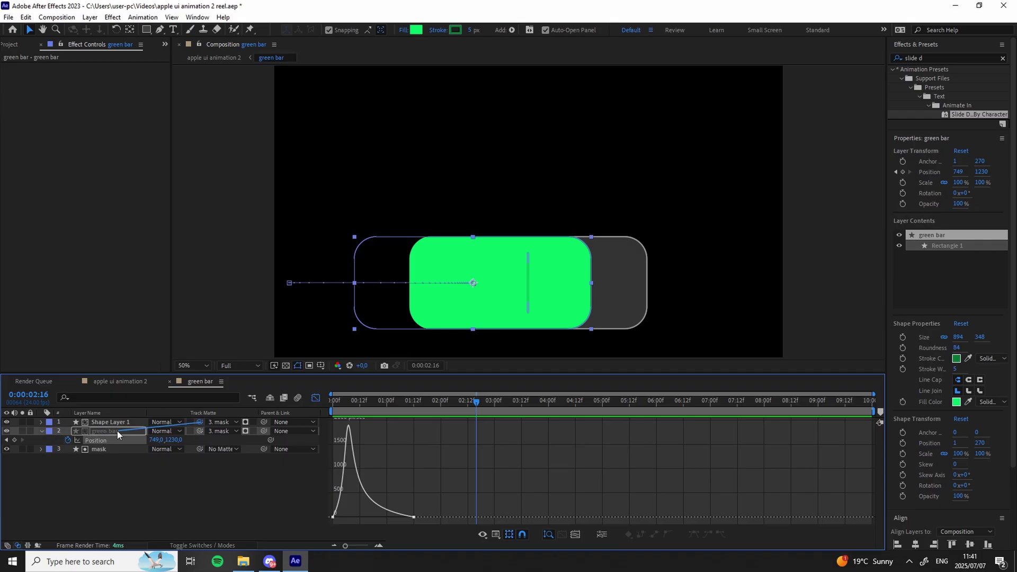
left_click(6, 431)
left_click_drag(372, 408, 250, 413)
key("space")
key("space")
key("space")
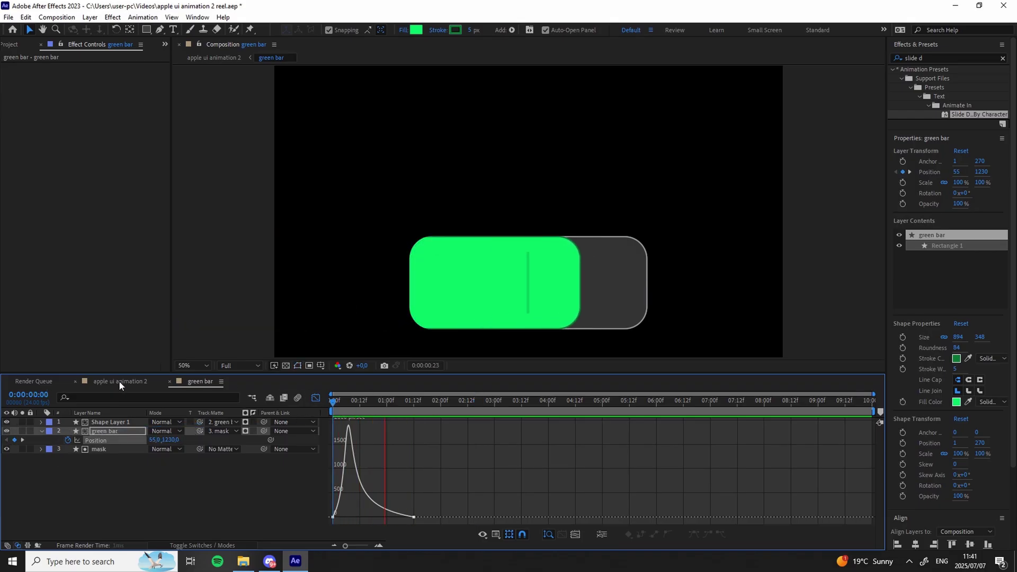
Return to the apple ui animation 2 composition, hide the reference image layer and preview the whole animation.
left_click(120, 382)
left_click(334, 406)
key("space")
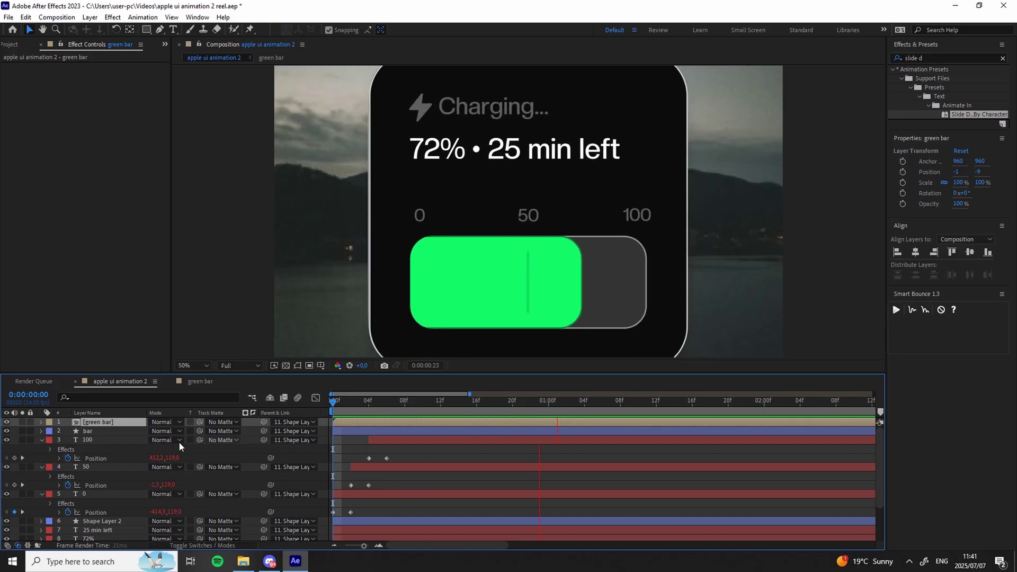
key("space")
scroll(137, 453, "down", 3)
left_click(7, 536)
left_click(443, 422)
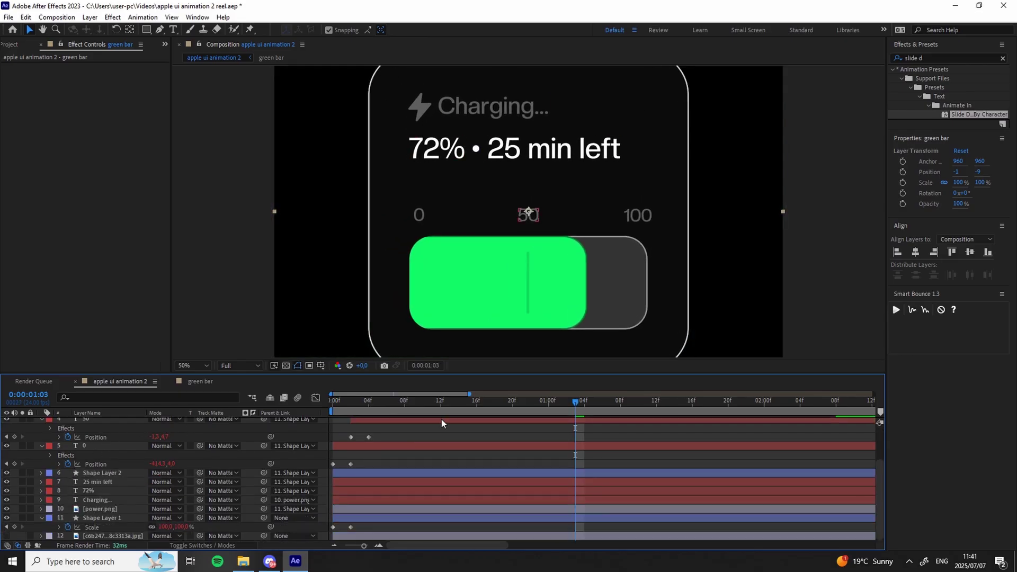
left_click(332, 407)
key("space")
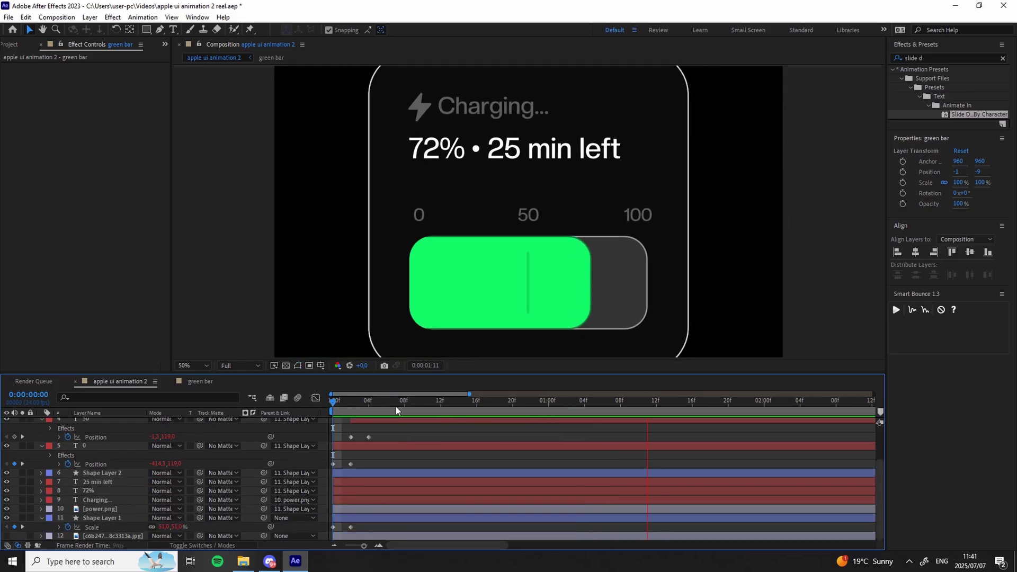
Search the effects for "slider" and apply Slider Control to the 72% text layer.
left_click(103, 513)
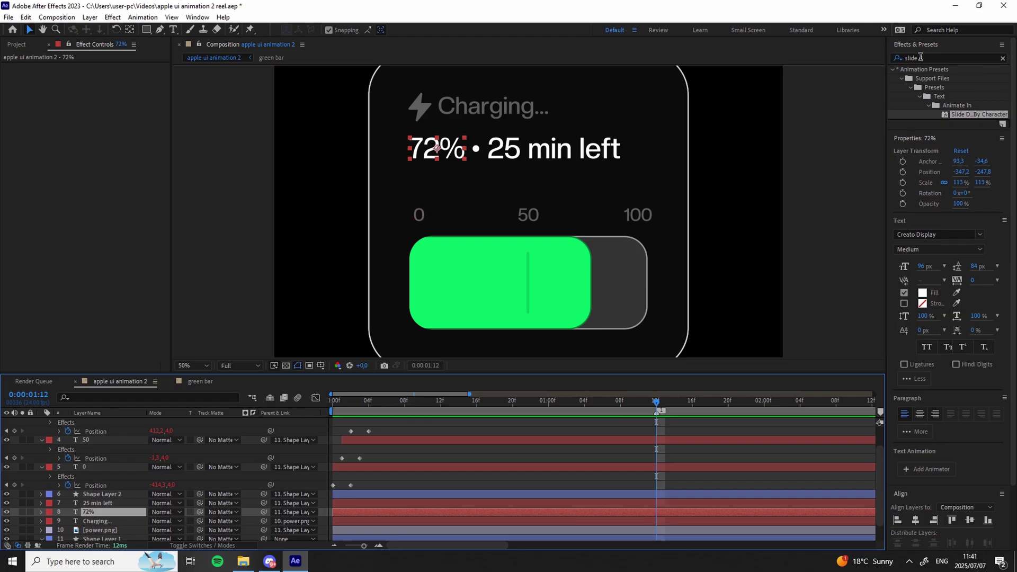
left_click(1002, 58)
type("slider")
left_click_drag(939, 83, 87, 512)
Link the 72% text layer's Source Text to the Slider property of its Slider Control.
left_click(192, 365)
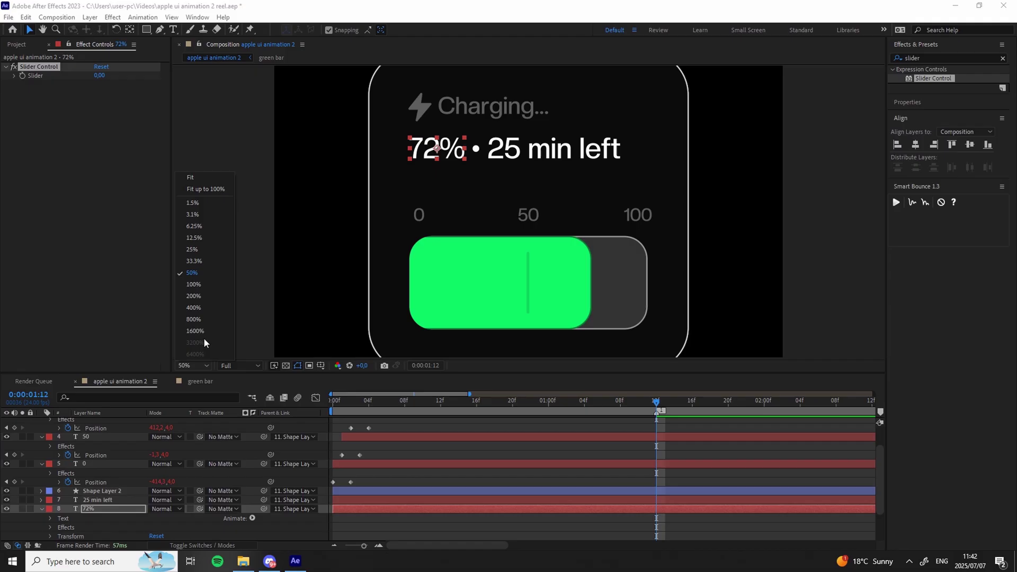
left_click(203, 180)
scroll(97, 488, "down", 2)
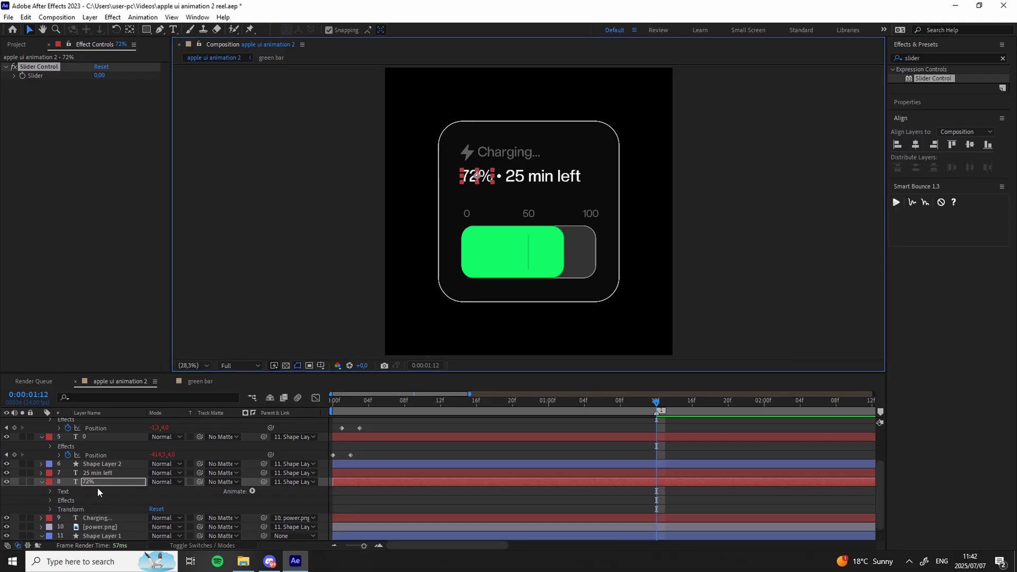
left_click(50, 500)
left_click(50, 491)
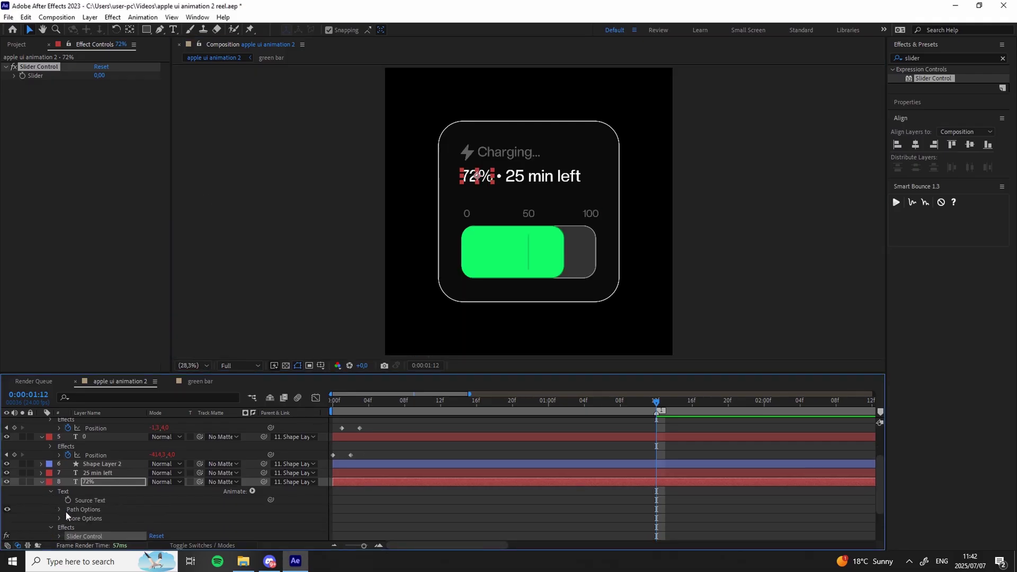
scroll(64, 511, "down", 2)
left_click(61, 500)
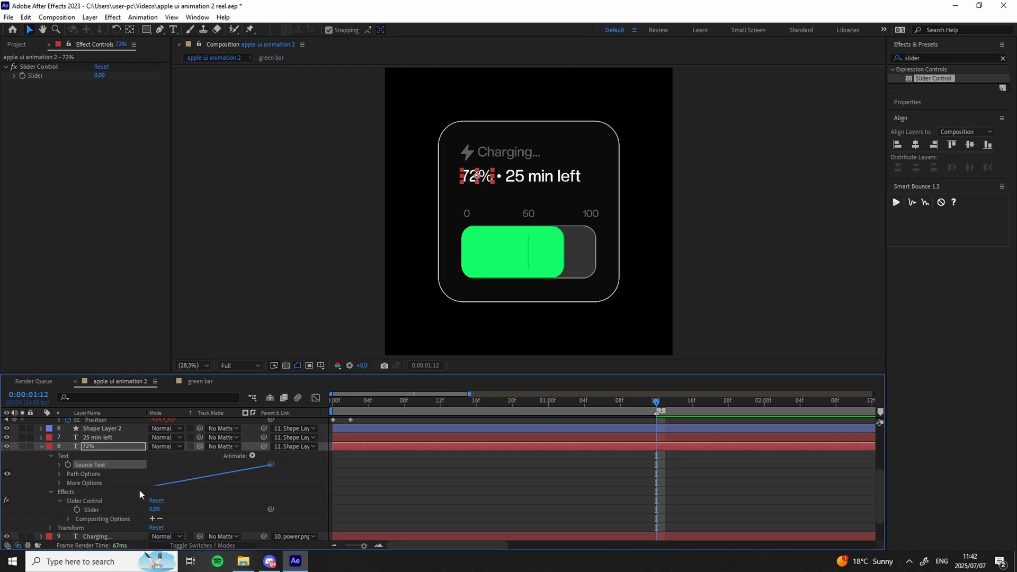
left_click_drag(135, 493, 88, 510)
left_click(92, 510)
key("period")
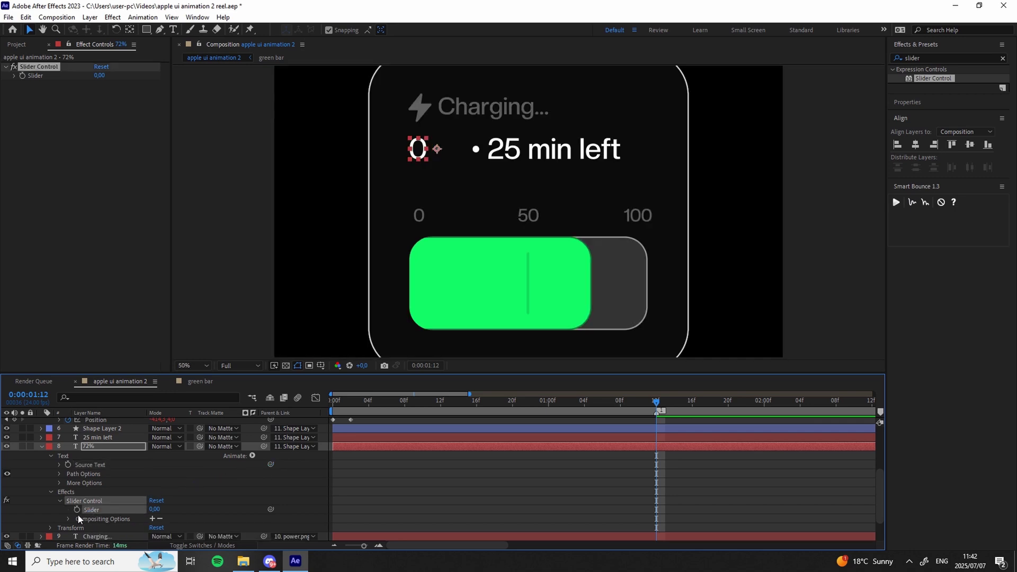
Add the rounding expression math.round(effect("Slider Control")(1)) to the 72% layer's Slider property.
left_click(78, 511, "alt")
left_click(363, 518)
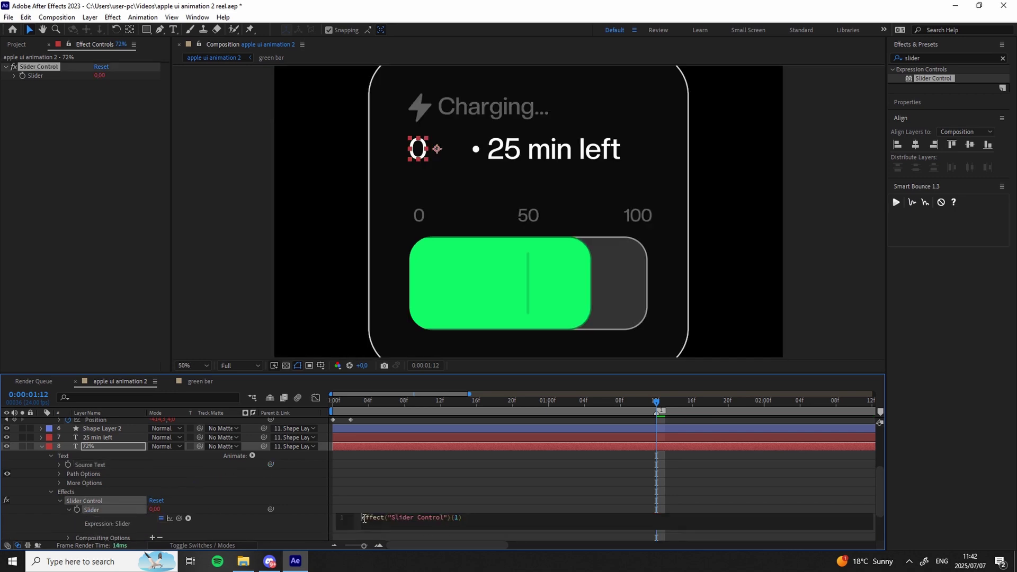
type("math.roun")
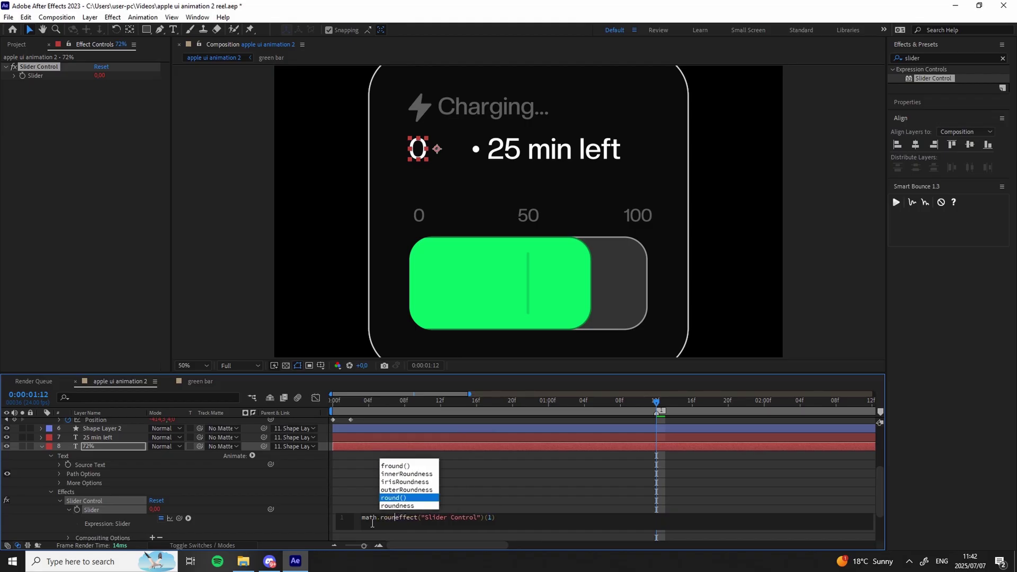
left_click(409, 499)
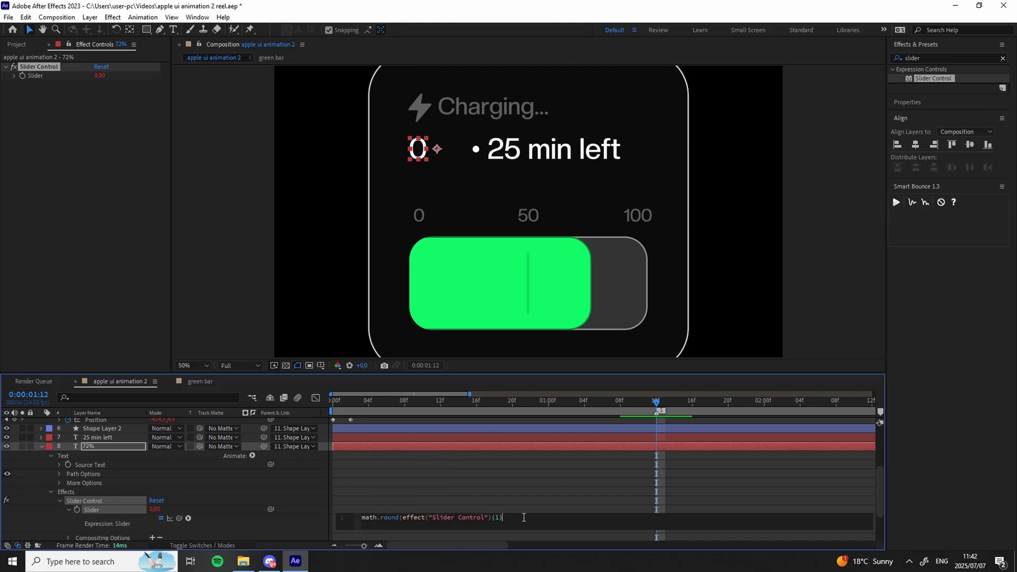
left_click(513, 493)
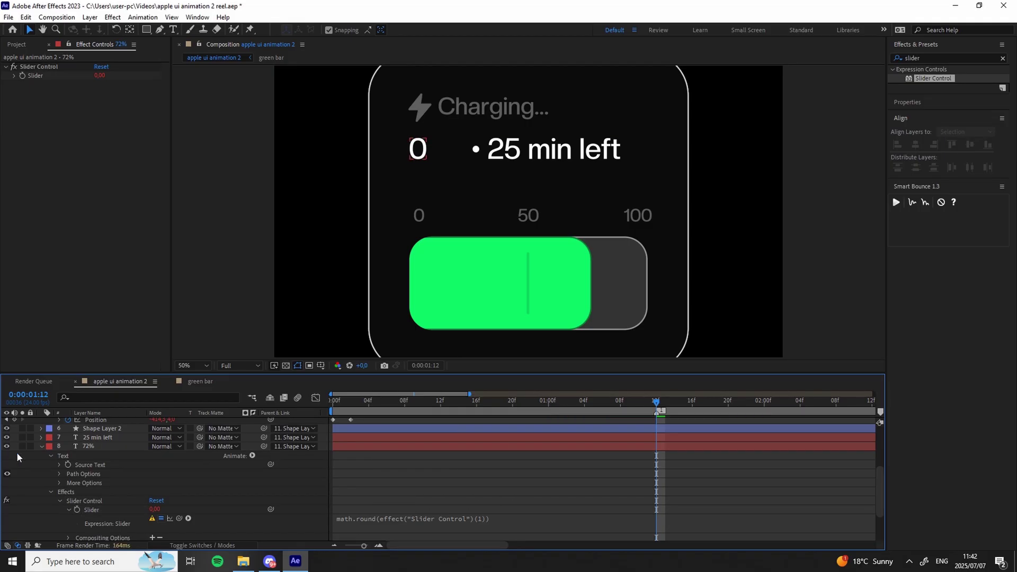
Append + "%" to the 72% layer's Source Text expression.
left_click(59, 465)
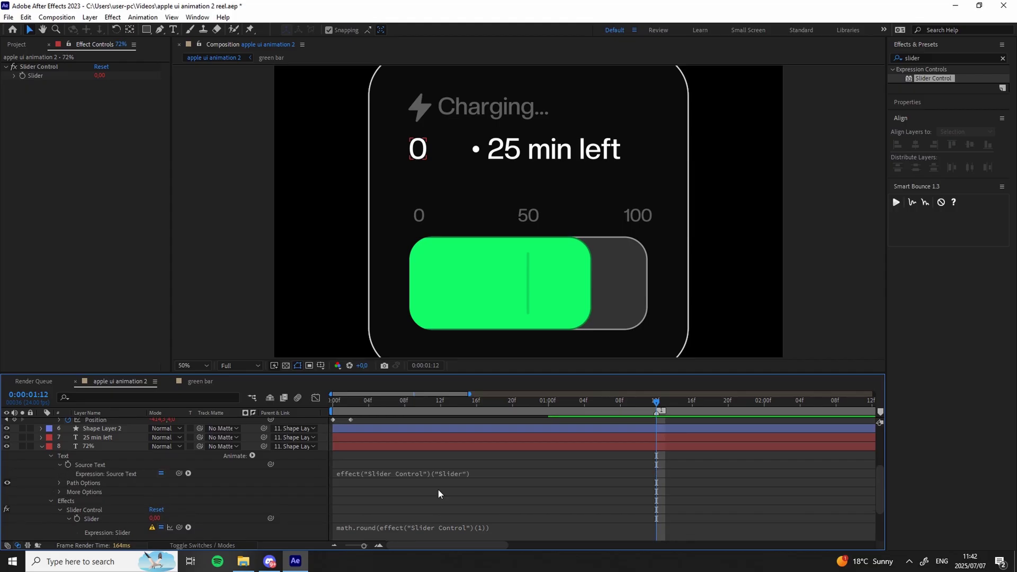
left_click(489, 476)
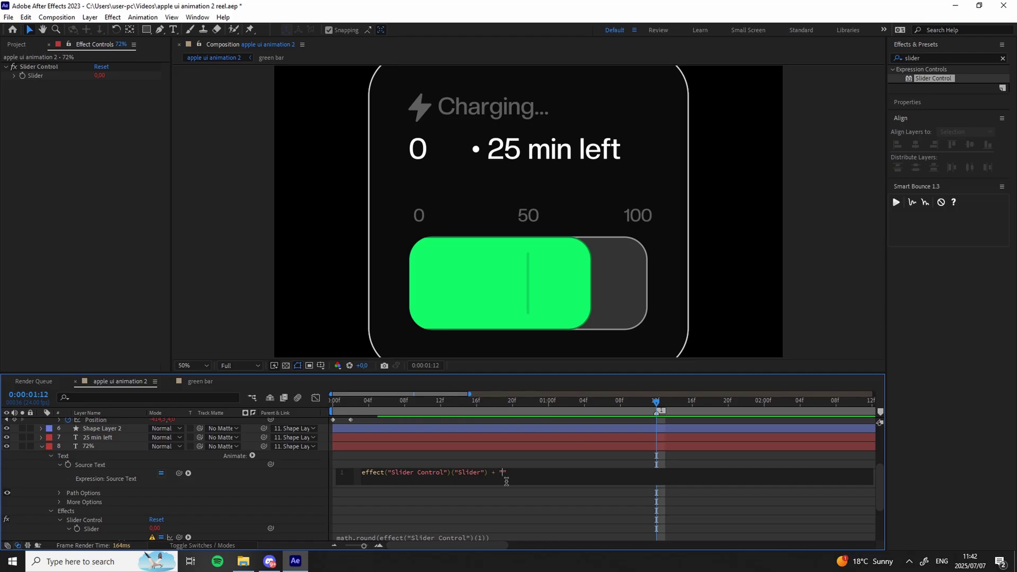
left_click(584, 455)
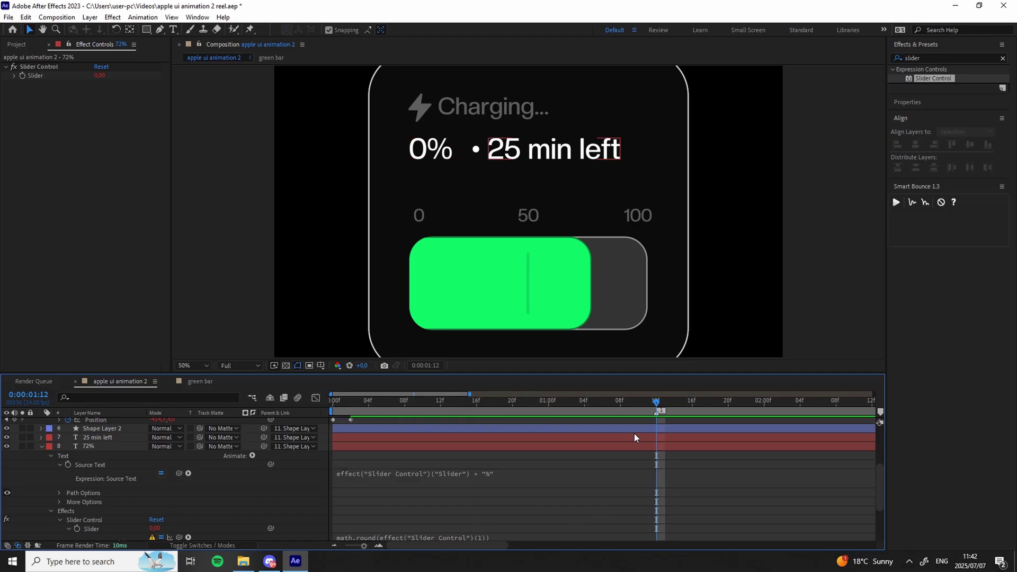
Keyframe the 72% layer's Slider at 75 at 0:00:01:12 and at 0 on the first frame.
left_click(155, 528)
type("75")
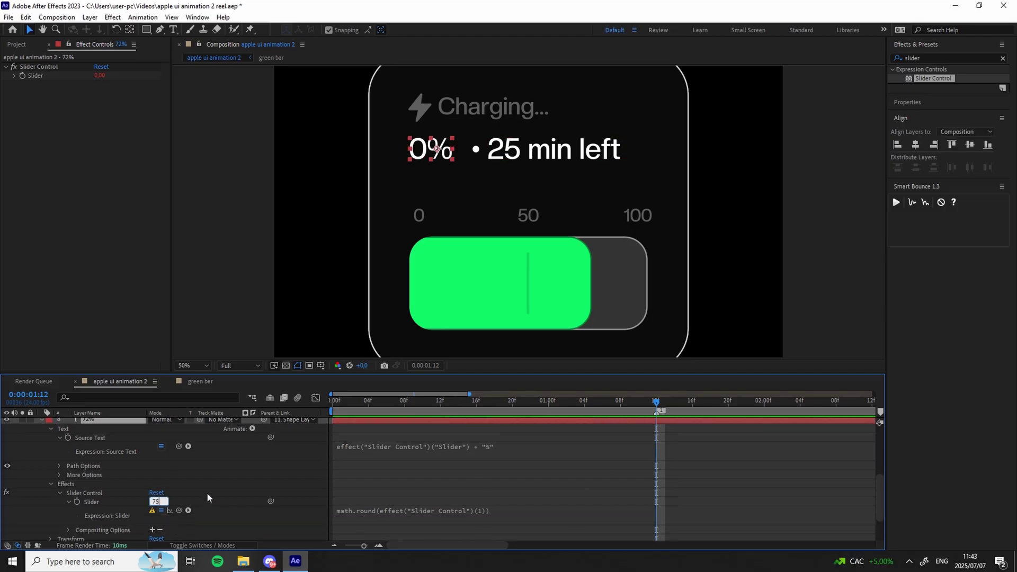
key("Return")
left_click(77, 501)
left_click_drag(522, 401, 291, 421)
scroll(418, 171, "up", 1)
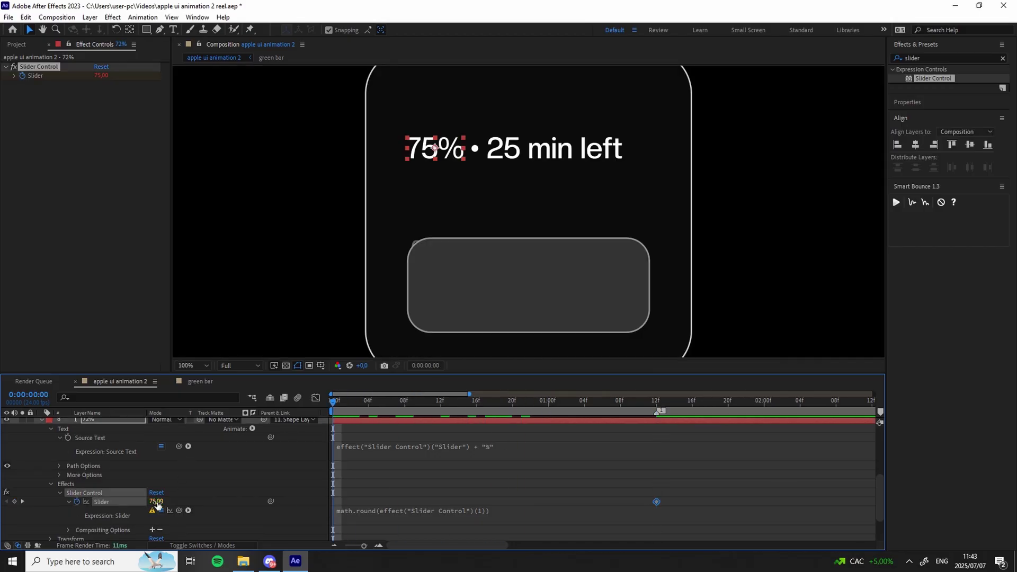
left_click_drag(156, 504, 127, 514)
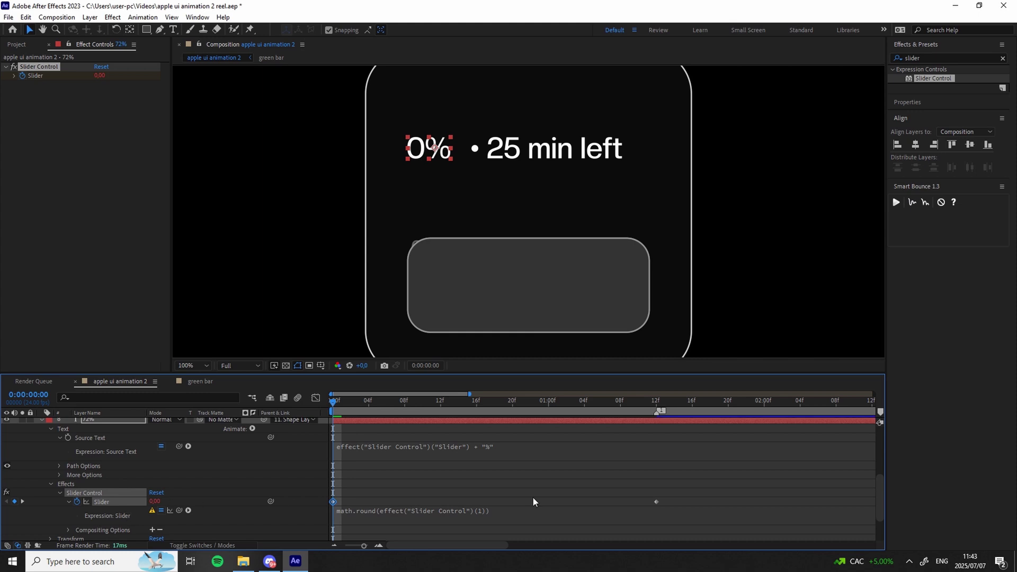
Ease the percentage slider's keyframes, shape their speed graph into an early peak with a long ease-out, and preview the counter.
left_click_drag(691, 489, 296, 510)
left_click(316, 398)
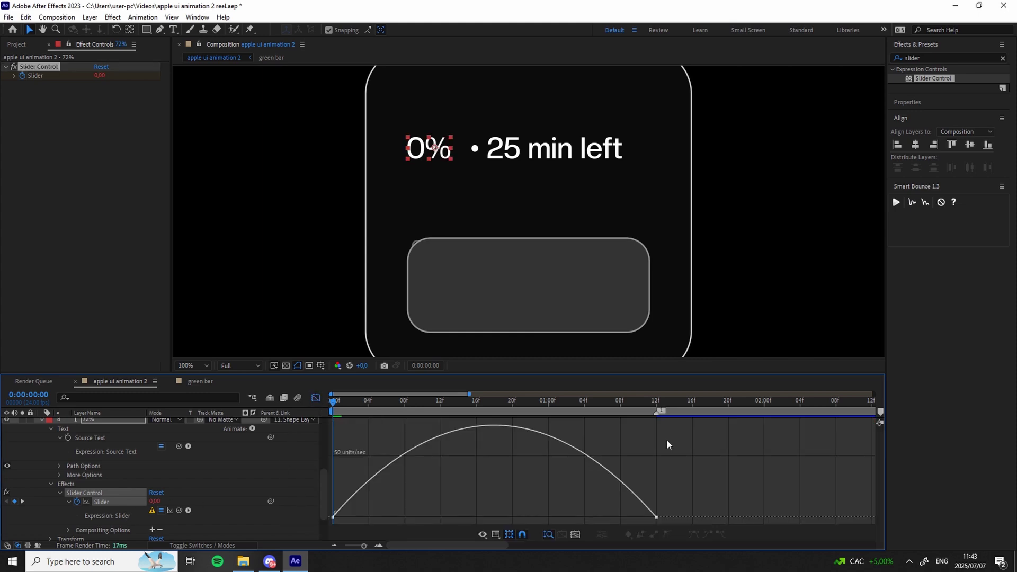
left_click_drag(604, 517, 493, 516)
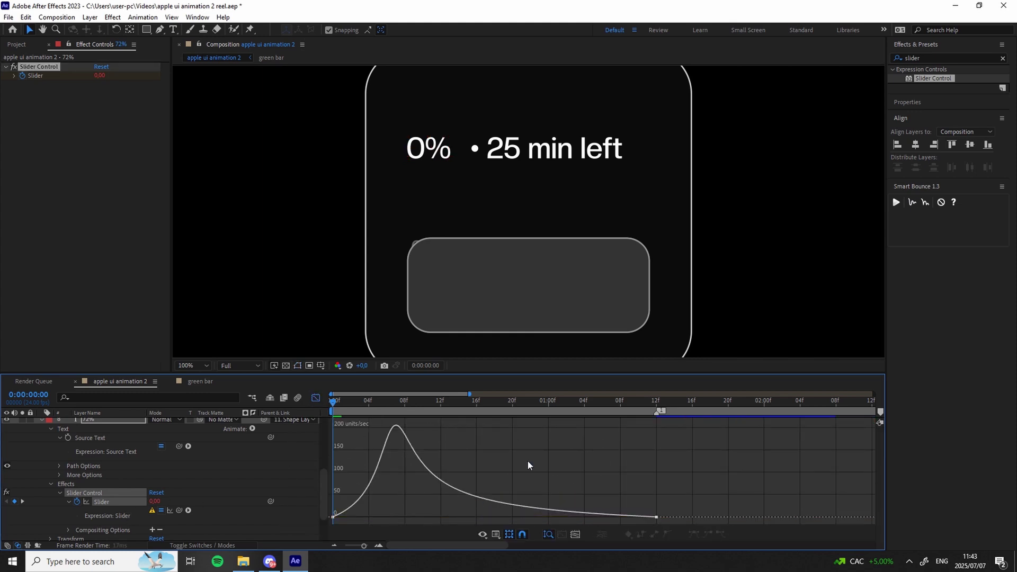
left_click(508, 476)
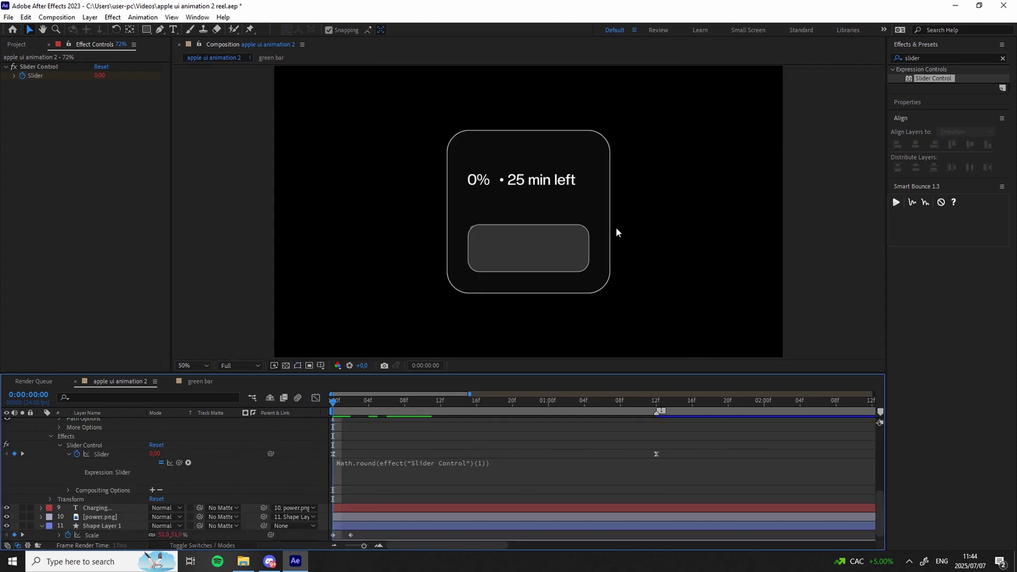
key("space")
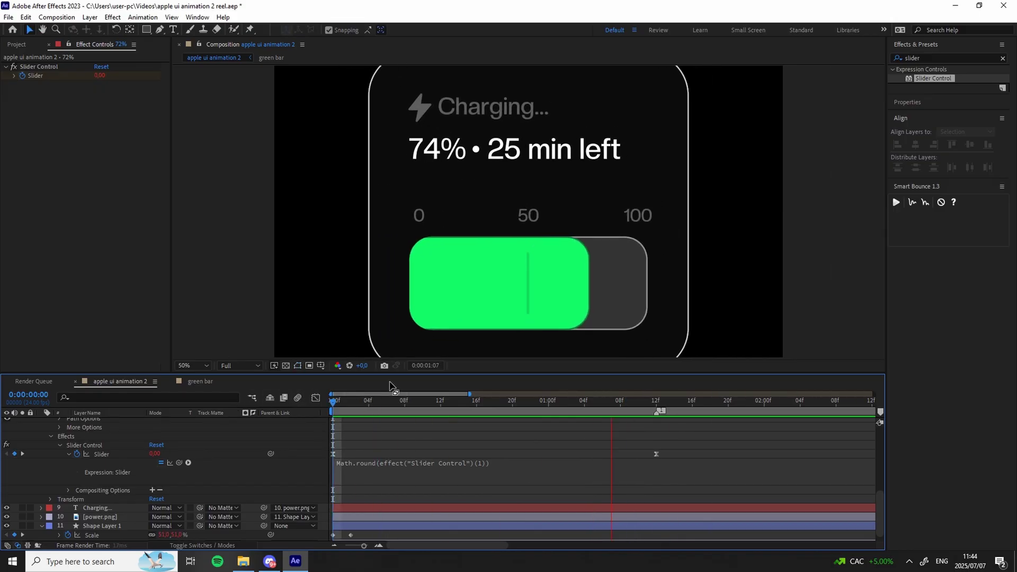
Apply Slider Control to the 25 min left text layer and link its Source Text to the Slider property.
scroll(109, 466, "up", 4)
left_click(110, 471)
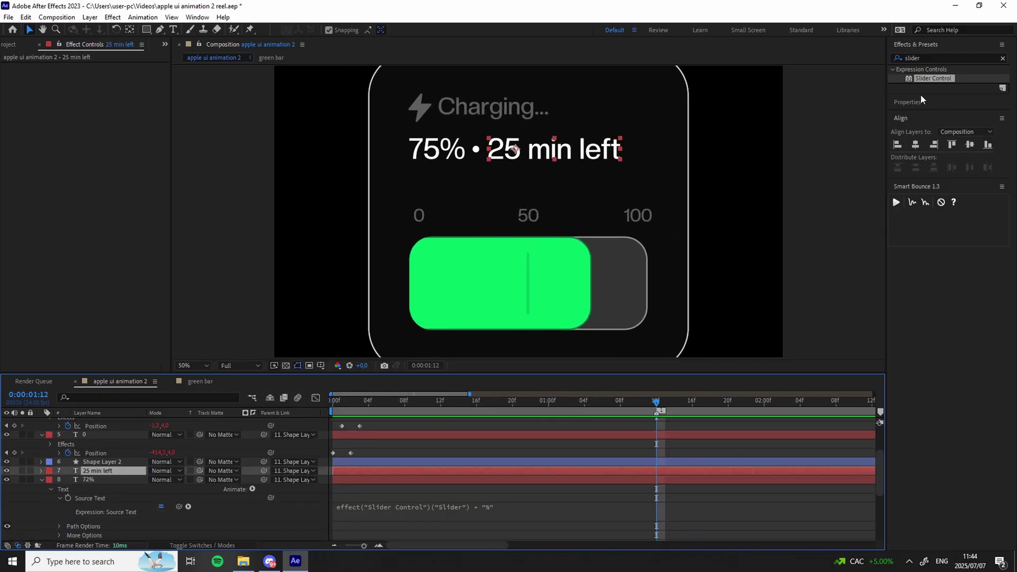
left_click_drag(932, 78, 96, 471)
left_click(42, 471)
left_click(50, 481)
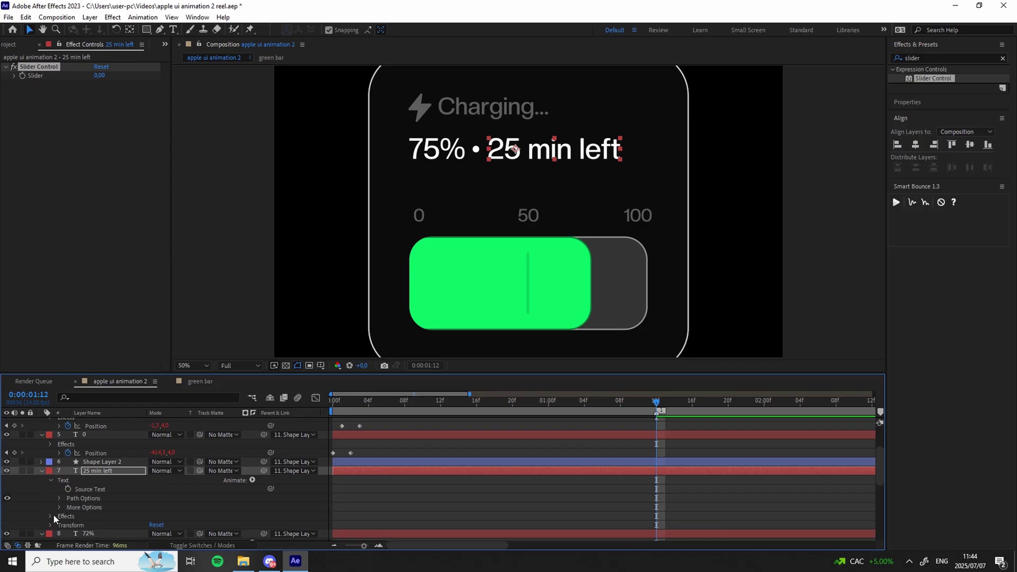
left_click(50, 516)
left_click(60, 525)
left_click_drag(270, 482, 87, 527)
Add the expression Math.round(effect("Slider Control")(1)) to the 25 min left layer's Slider property.
left_click(362, 481)
type("matgh")
key("BackSpace")
key("BackSpace")
double_click(379, 492)
type(".round()")
left_click(407, 487)
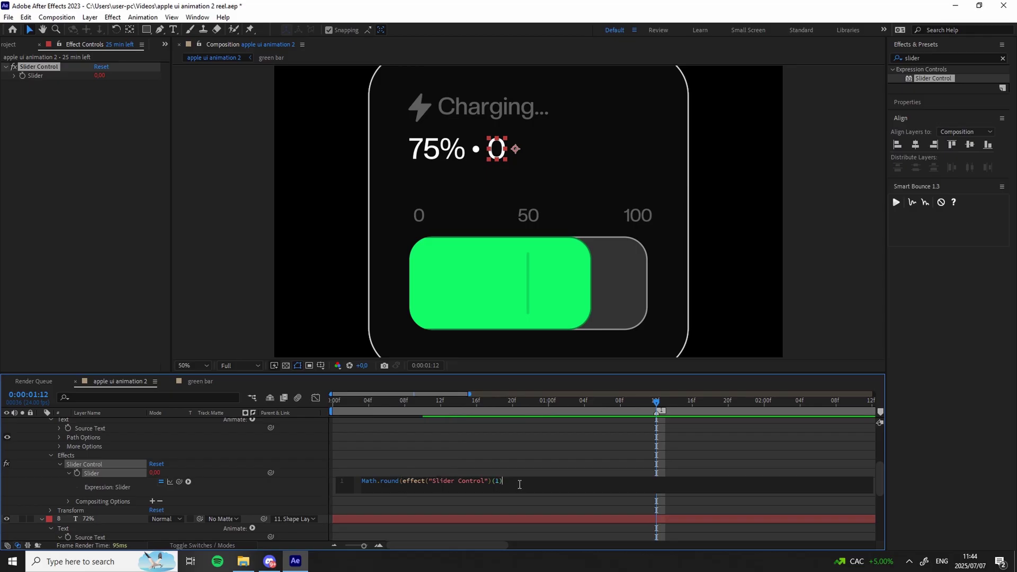
type(")")
left_click(454, 416)
Append + " min left" to the 25 min left layer's Source Text expression.
scroll(382, 467, "up", 2)
scroll(97, 500, "down", 1)
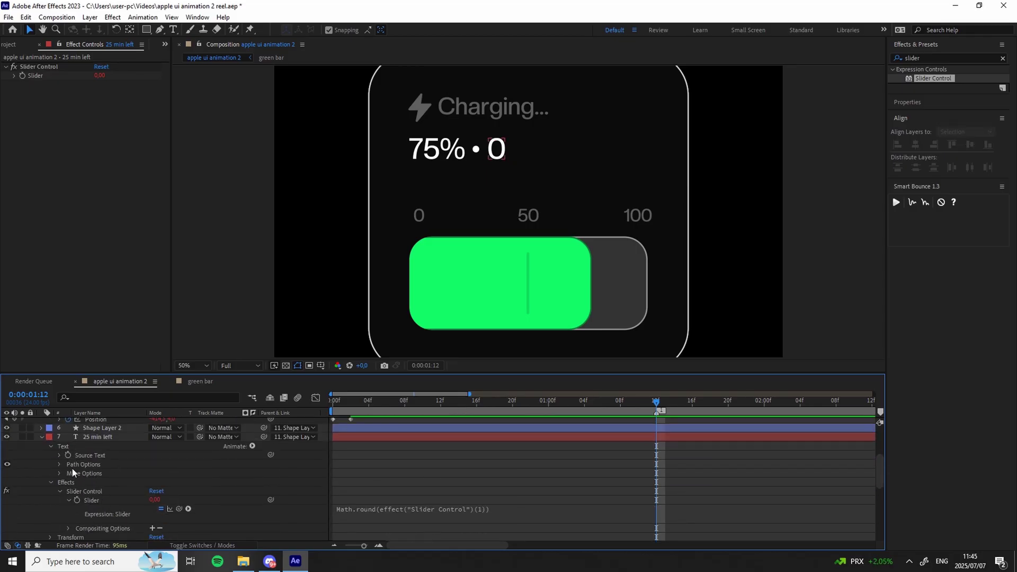
left_click(60, 456)
left_click(501, 467)
type("+ \" min left")
left_click(551, 452)
Keyframe the minutes slider at 25 at 0:00:01:12 and at 100 on the first frame, and preview the countdown.
scroll(552, 460, "down", 2)
scroll(552, 459, "up", 2)
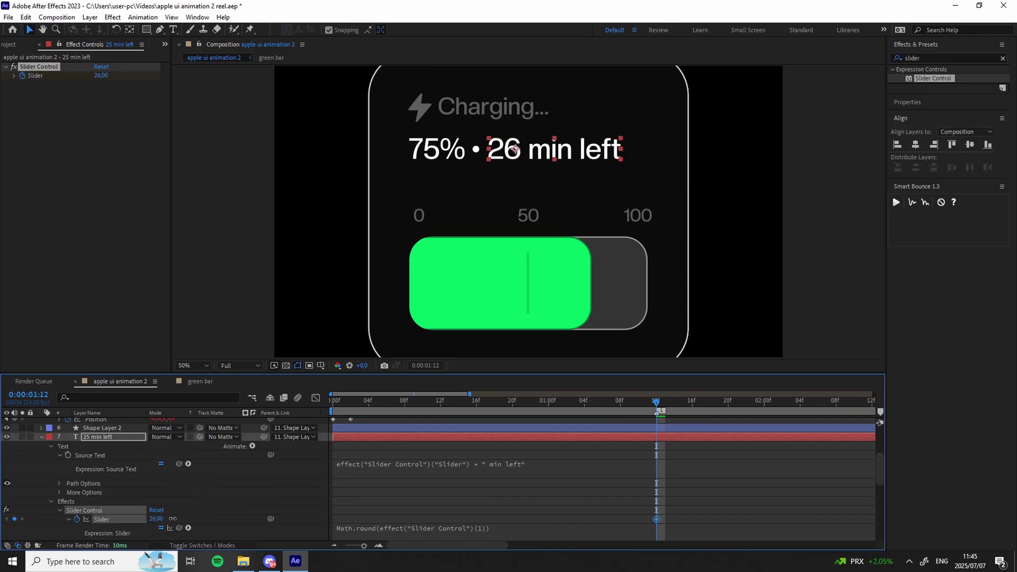
left_click_drag(172, 520, 177, 520)
left_click_drag(408, 405, 327, 417)
left_click(453, 507)
key("space")
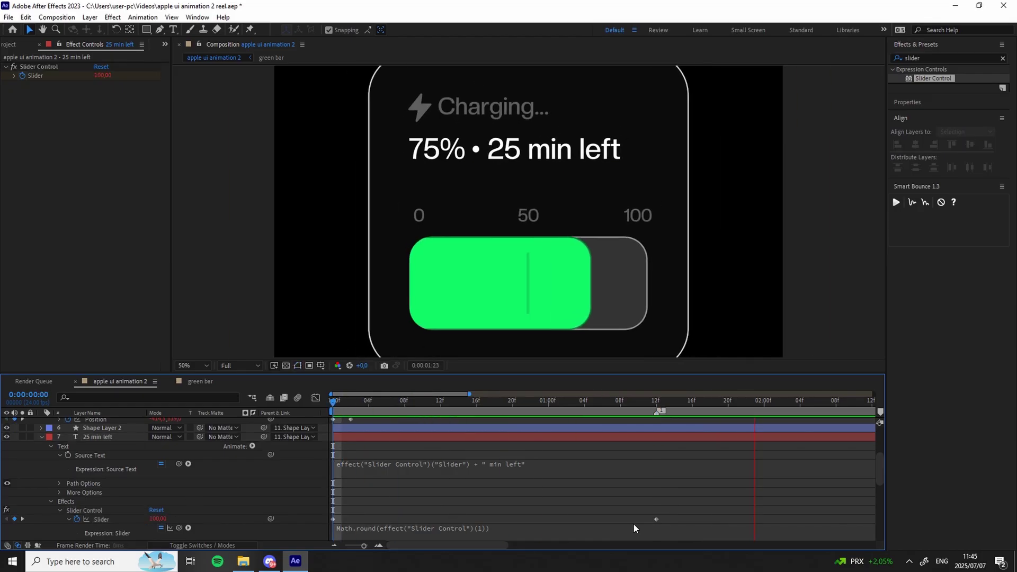
Easy-ease the minutes slider's keyframes, shape the speed graph for an early peak and long ease-out, and preview the result.
left_click_drag(669, 507, 327, 525)
key("F9")
key("shift+F3")
left_click_drag(671, 481, 644, 420)
left_click_drag(603, 425, 494, 426)
left_click_drag(382, 406, 292, 405)
key("space")
key("space")
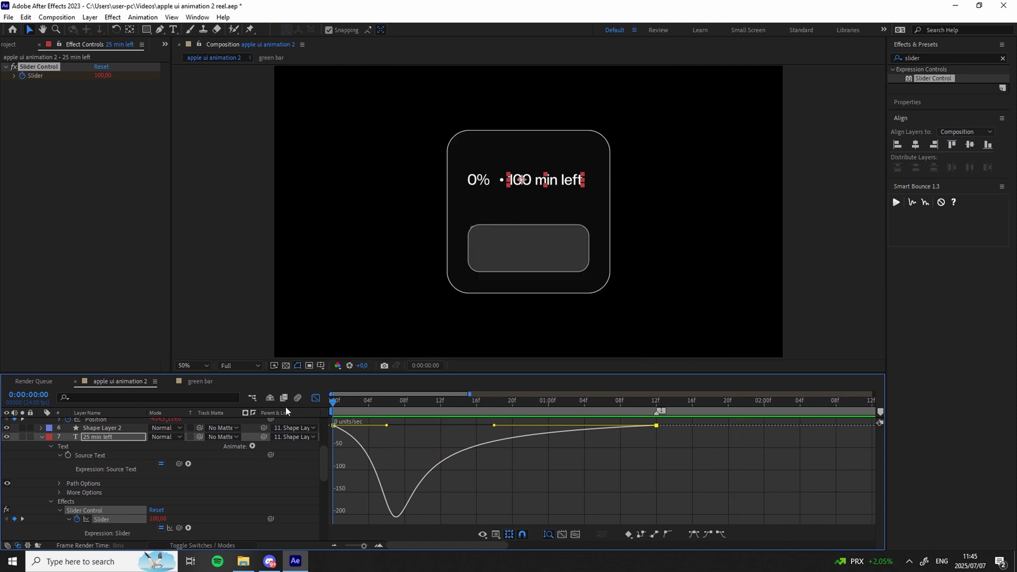
key("space")
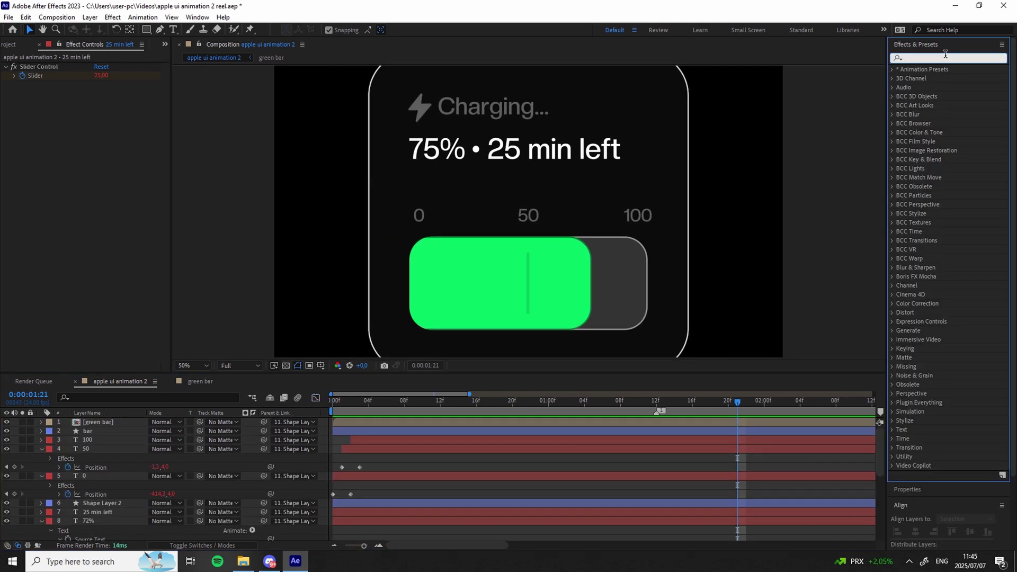
Search the effects for "glow", apply Deep Glow to the green bar layer and lower its exposure to 0.14.
type("glow")
left_click_drag(932, 276, 98, 422)
left_click_drag(102, 85, 121, 129)
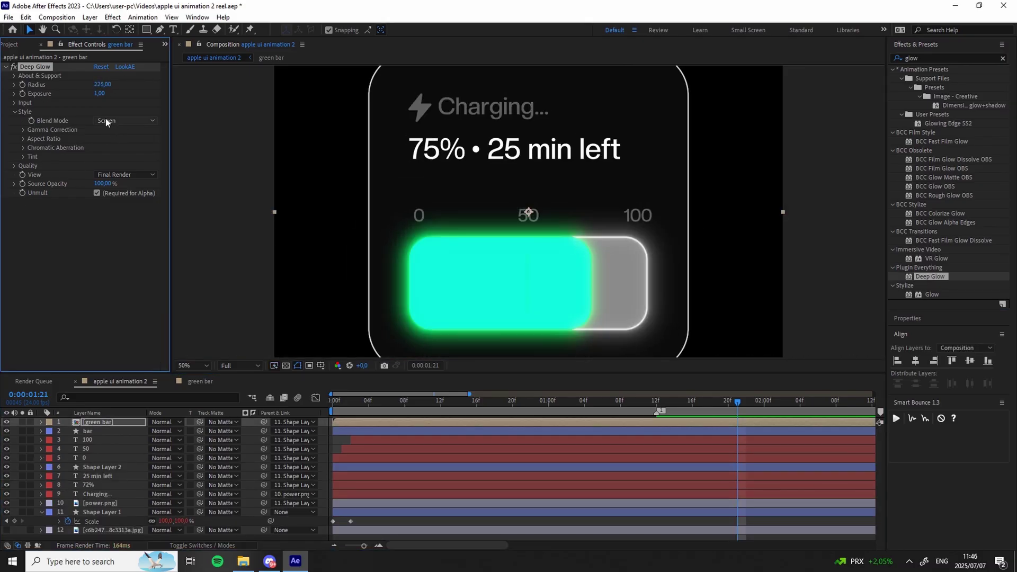
left_click_drag(99, 93, 57, 102)
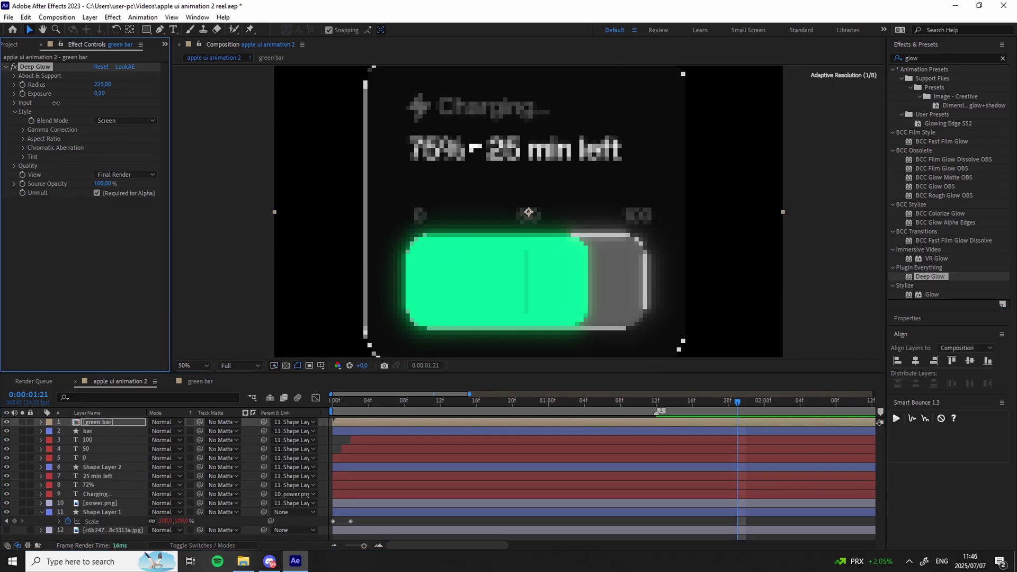
Sample the bar's green as the Deep Glow tint colour and toggle the effect off and on.
left_click(24, 157)
left_click(14, 66)
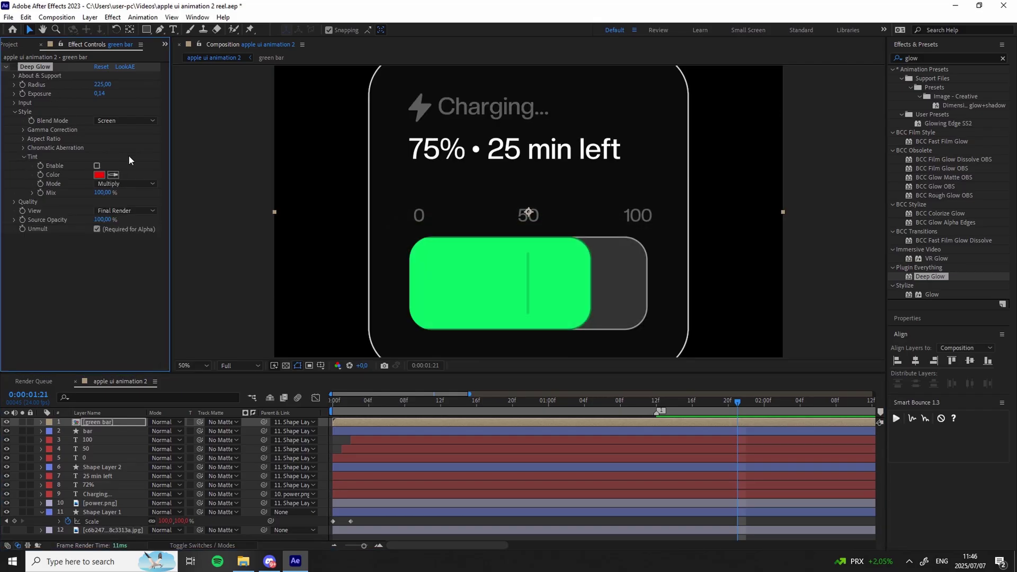
left_click(112, 175)
left_click(483, 252)
left_click(14, 69)
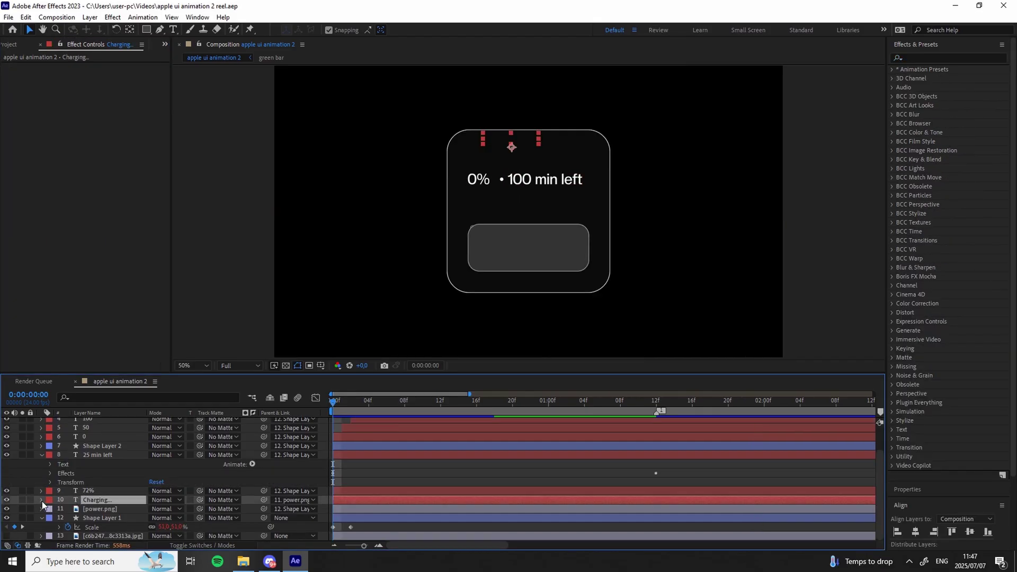
Copy the Slide Down By Character animator from the Charging... text onto the 25 min left and 72% layers.
left_click(71, 477)
left_click(61, 467)
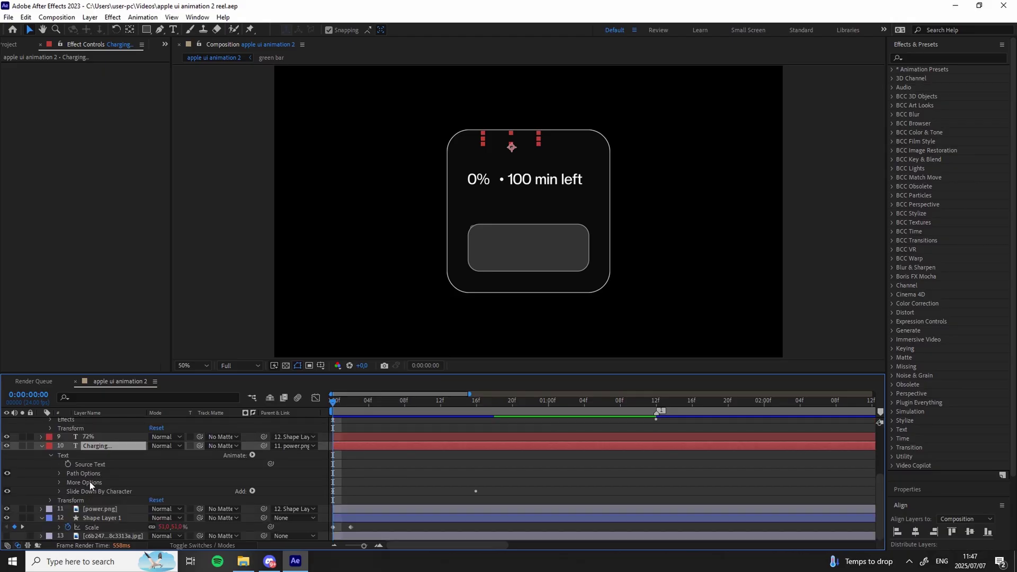
left_click(96, 492)
scroll(100, 466, "up", 2)
left_click(98, 456)
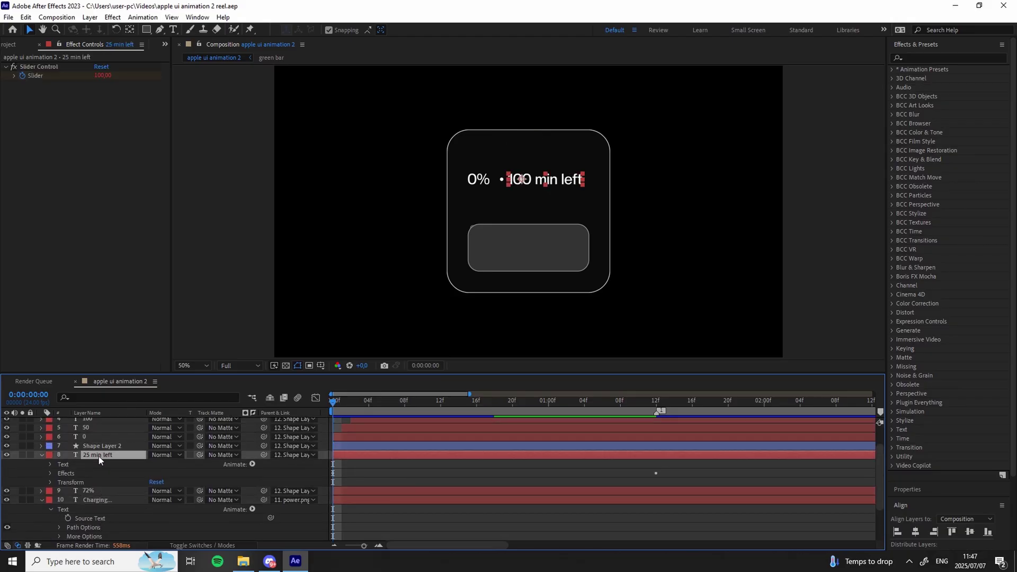
left_click(98, 492)
key("Return")
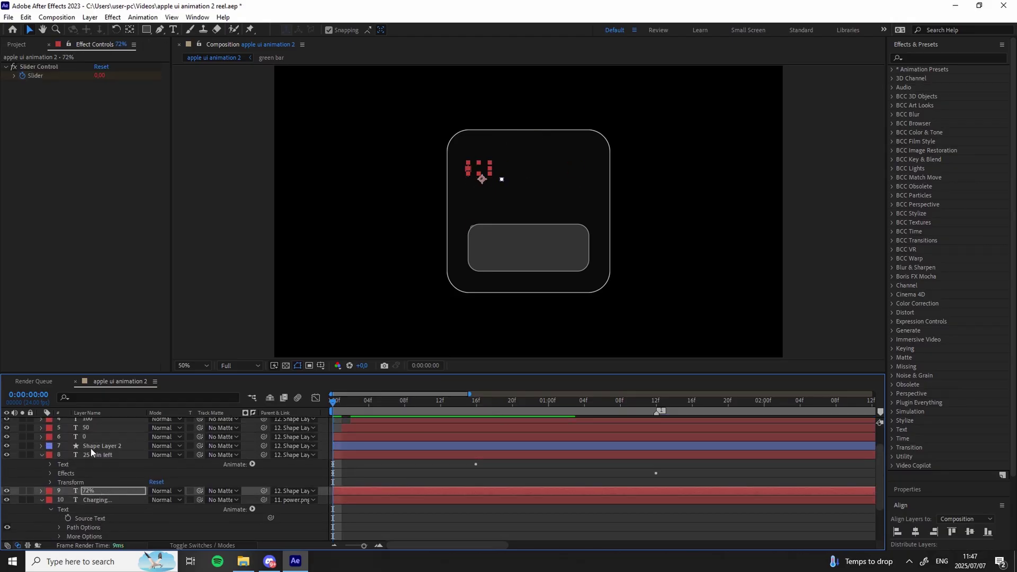
Fade in the dot on Shape Layer 2 with opacity keyframes from the first frame to 100% at 0:00:00:04.
left_click(93, 445)
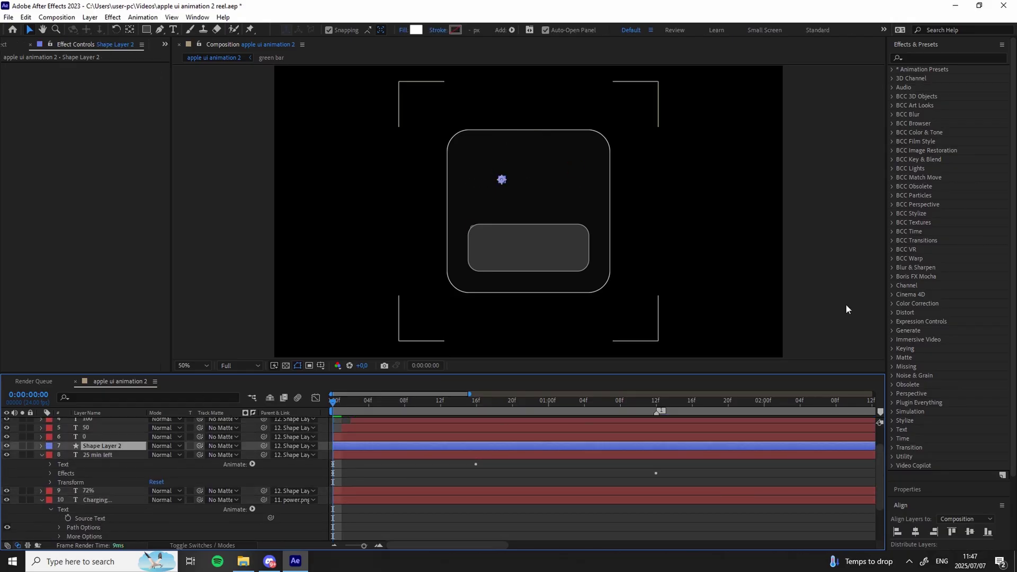
left_click(915, 44)
left_click(917, 60)
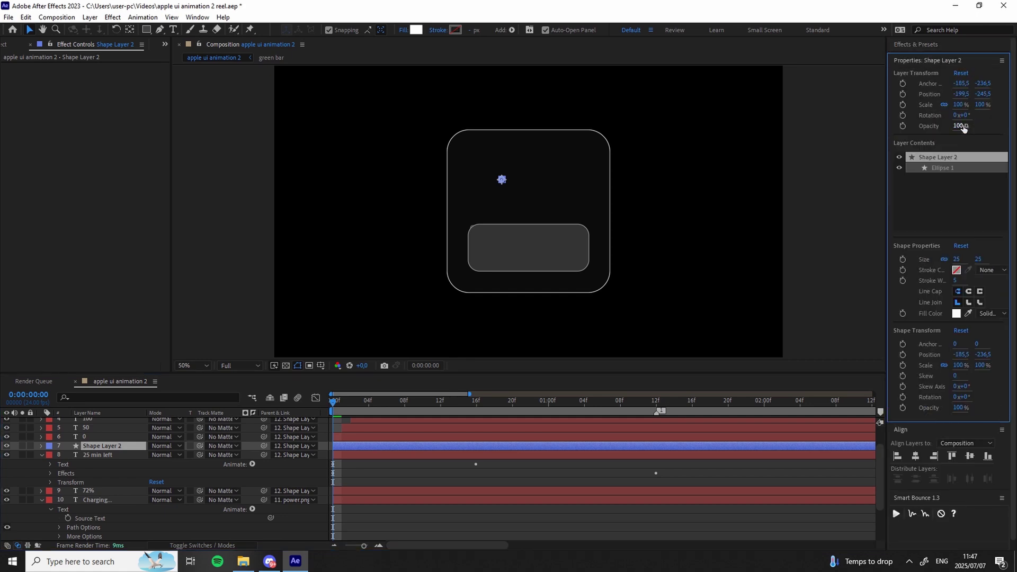
left_click(902, 125)
left_click(370, 401)
left_click_drag(956, 127, 973, 139)
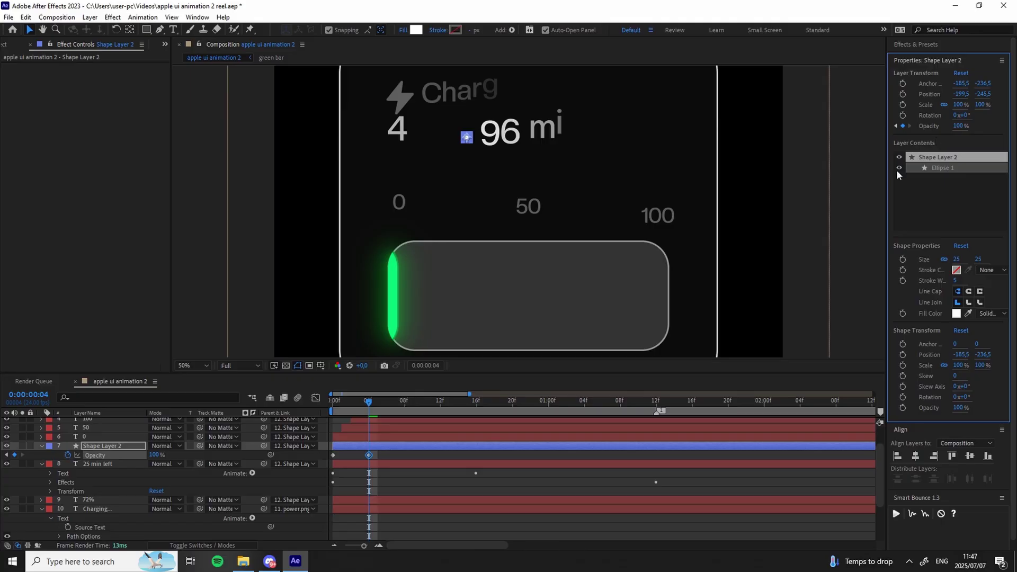